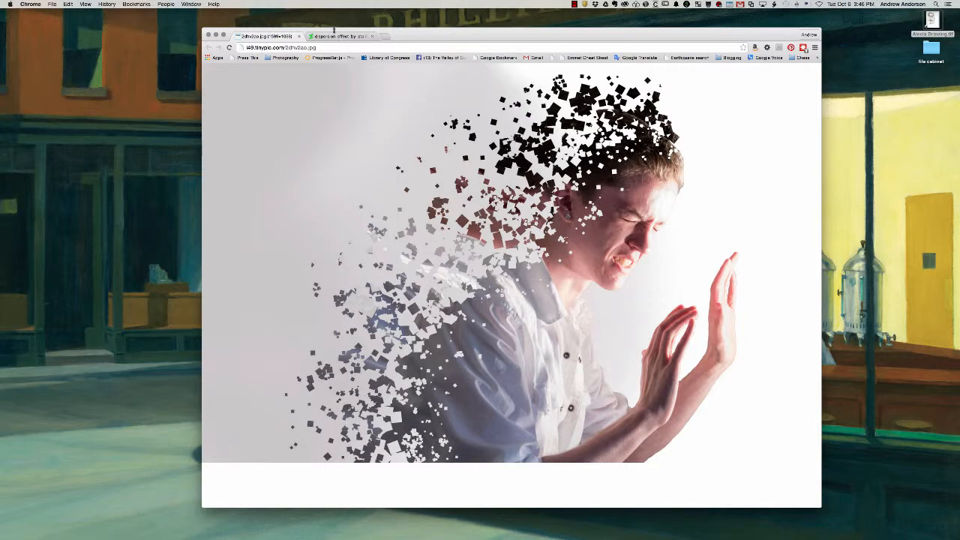
- View the two dispersion effect example images in the browser and switch to Photoshop
{"action": "left_click", "coordinate": [333, 36]}
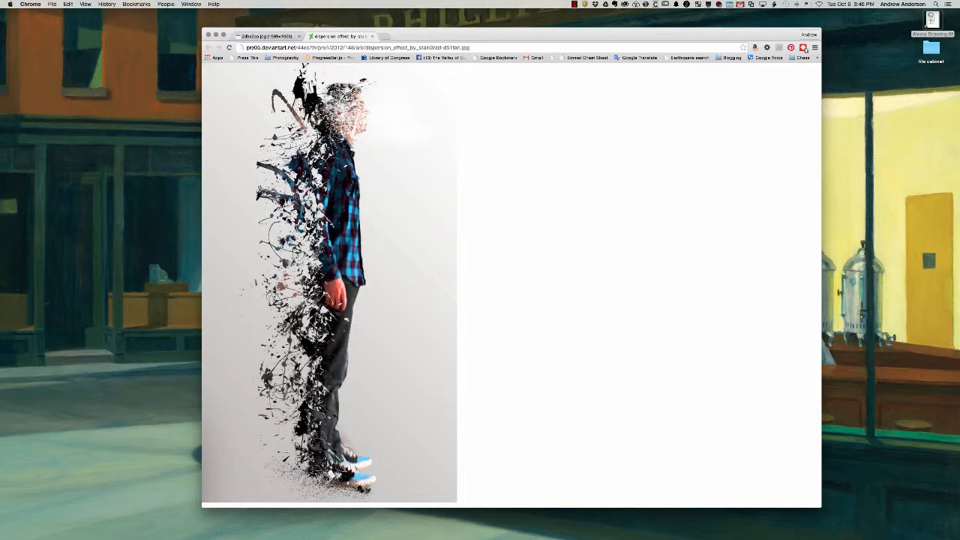
{"action": "left_click", "coordinate": [278, 36]}
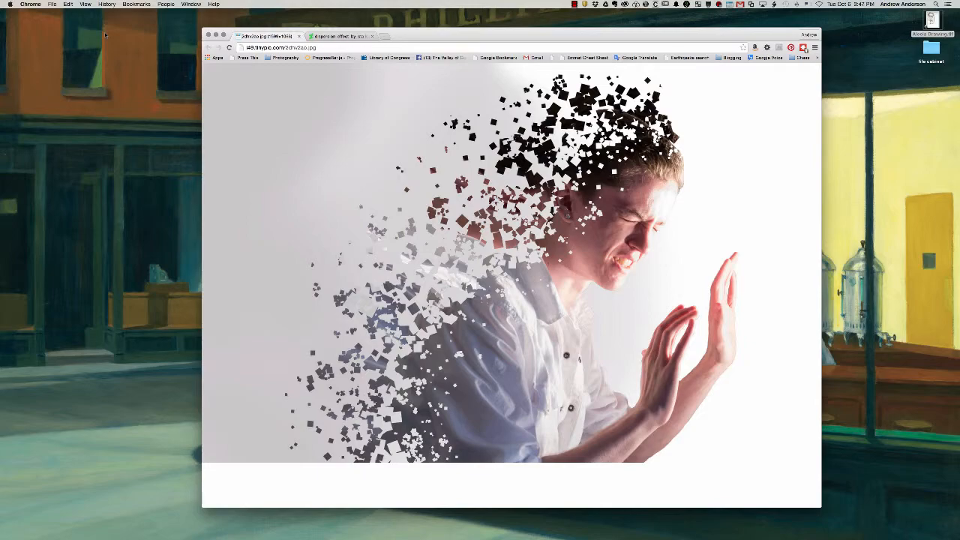
{"action": "key", "text": "ctrl+Right"}
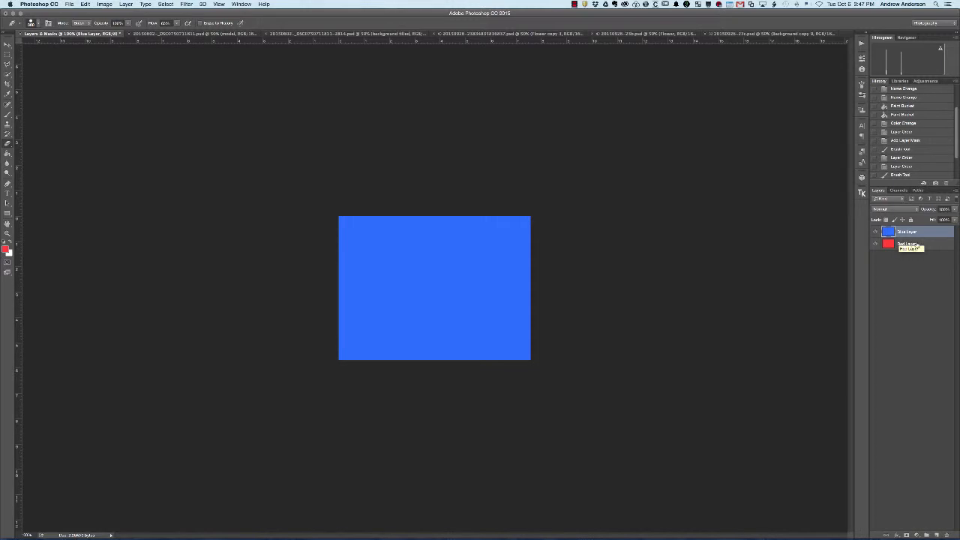
- Swap the stacking order of the Red Layer and Blue Layer, and put the Blue Layer back on top
{"action": "left_click_drag", "start_coordinate": [915, 244], "coordinate": [915, 253]}
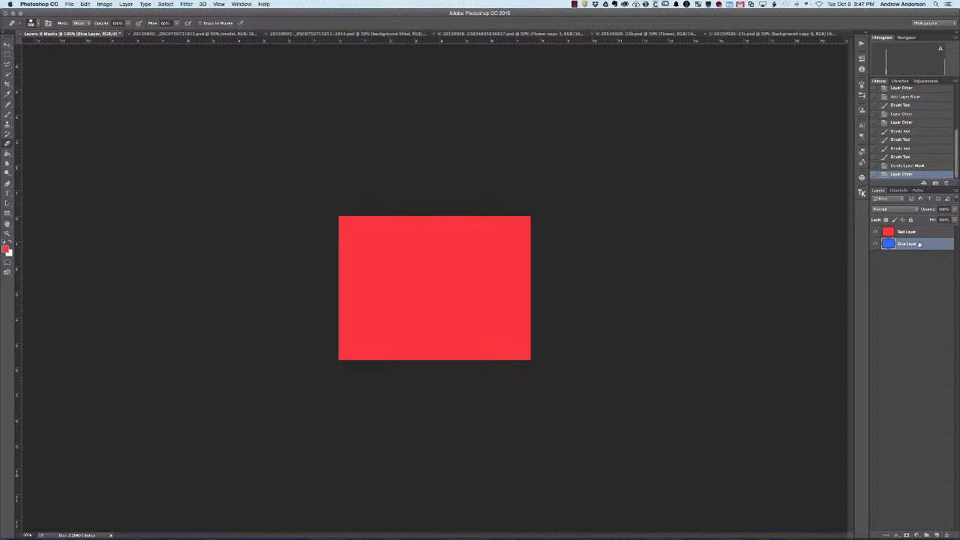
{"action": "left_click_drag", "start_coordinate": [919, 234], "coordinate": [919, 252]}
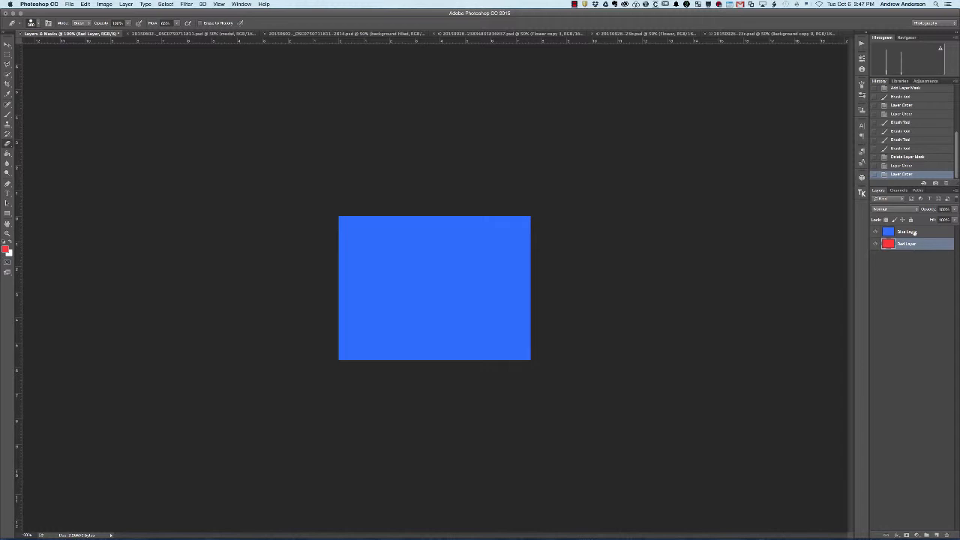
- Add a layer mask to the Blue Layer and paint black on it over the upper-right corner and in a diagonal stroke near the centre
{"action": "left_click", "coordinate": [914, 233]}
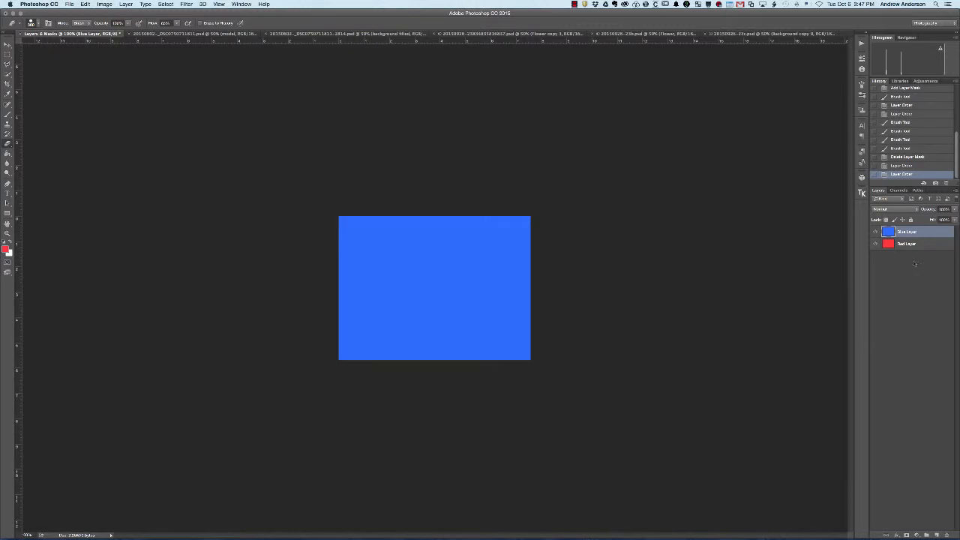
{"action": "left_click", "coordinate": [907, 534]}
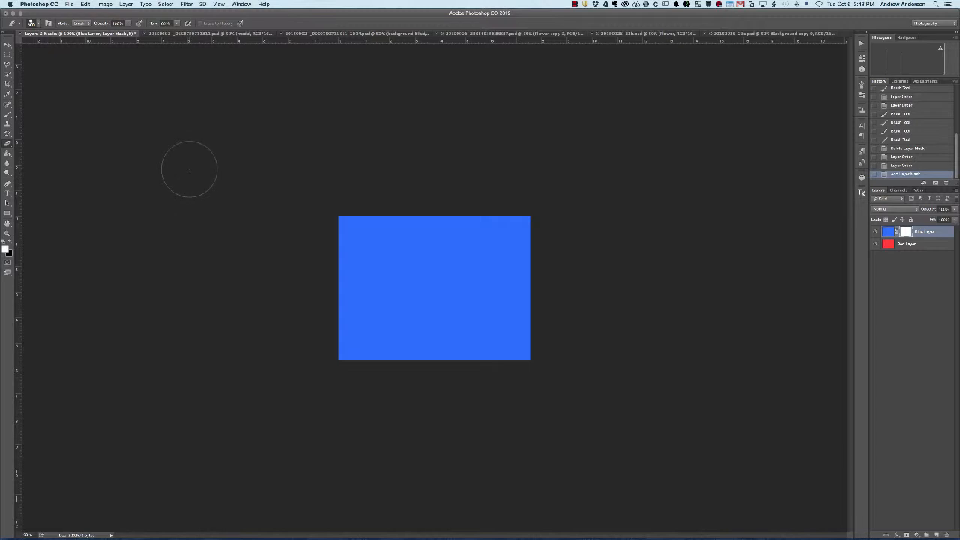
{"action": "key", "text": "x"}
{"action": "key", "text": "bracketleft"}
{"action": "key", "text": "bracketleft"}
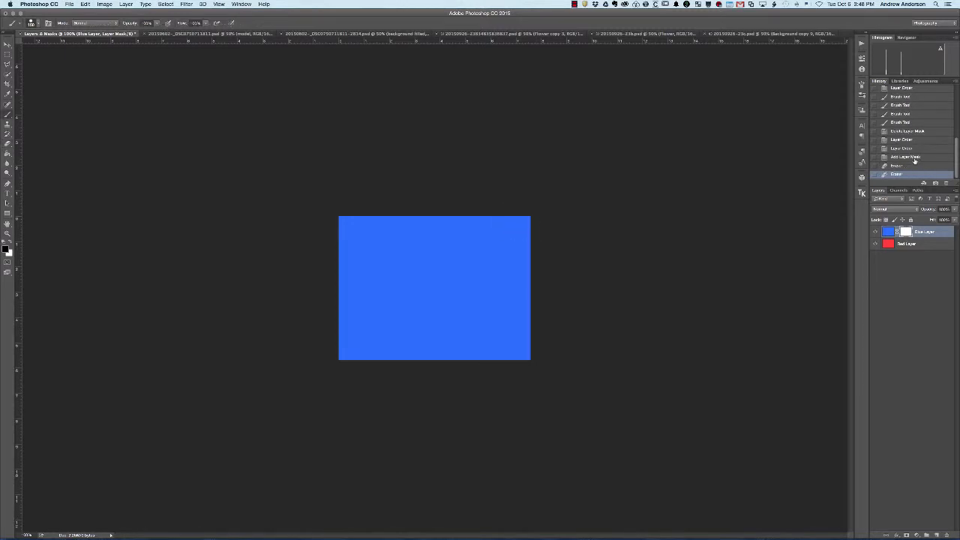
{"action": "left_click", "coordinate": [914, 159]}
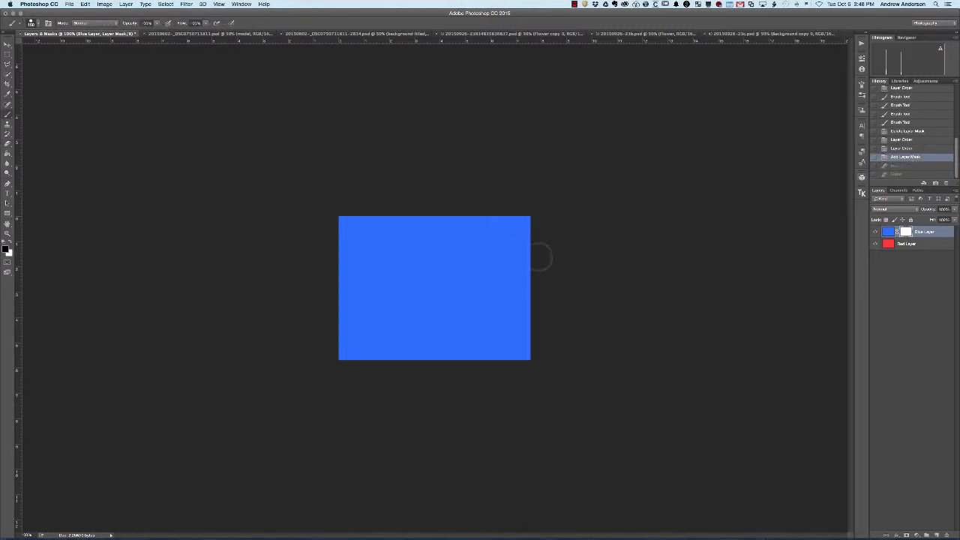
{"action": "mouse_move", "coordinate": [521, 213]}
{"action": "left_mouse_down"}
{"action": "mouse_move", "coordinate": [521, 255]}
{"action": "mouse_move", "coordinate": [500, 216]}
{"action": "left_mouse_up"}
{"action": "left_click_drag", "start_coordinate": [525, 263], "coordinate": [484, 231]}
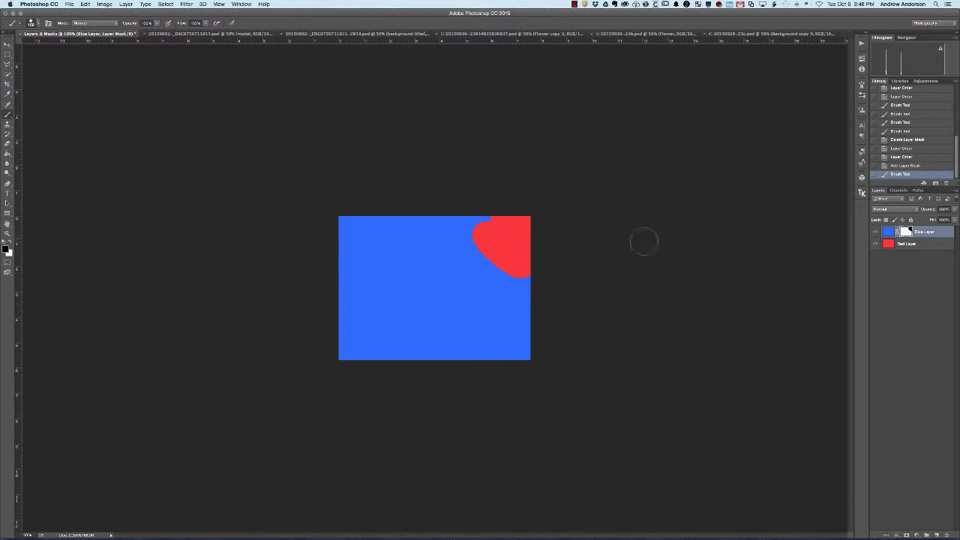
{"action": "left_click_drag", "start_coordinate": [392, 258], "coordinate": [443, 322]}
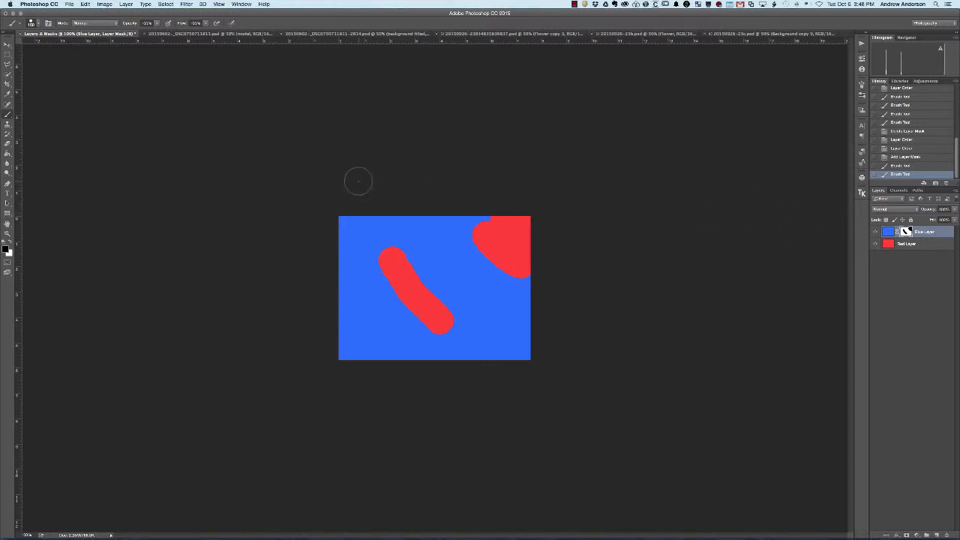
- Paint white over the black areas of the Blue Layer's mask to restore the hidden blue
{"action": "key", "text": "x"}
{"action": "mouse_move", "coordinate": [382, 258]}
{"action": "left_mouse_down"}
{"action": "mouse_move", "coordinate": [412, 266]}
{"action": "mouse_move", "coordinate": [403, 293]}
{"action": "left_mouse_up"}
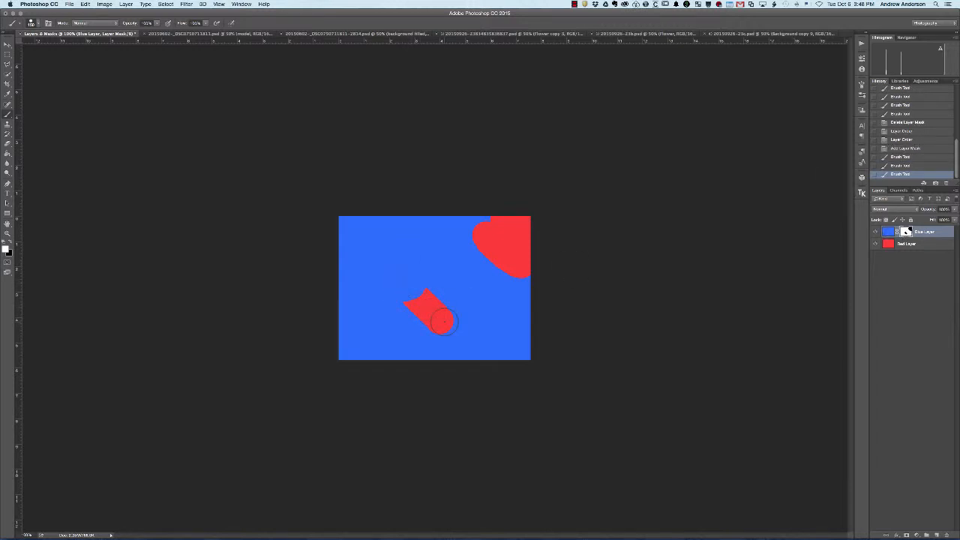
{"action": "mouse_move", "coordinate": [443, 322]}
{"action": "left_mouse_down"}
{"action": "mouse_move", "coordinate": [429, 295]}
{"action": "mouse_move", "coordinate": [423, 314]}
{"action": "mouse_move", "coordinate": [405, 303]}
{"action": "mouse_move", "coordinate": [441, 322]}
{"action": "mouse_move", "coordinate": [493, 237]}
{"action": "mouse_move", "coordinate": [464, 246]}
{"action": "mouse_move", "coordinate": [522, 213]}
{"action": "mouse_move", "coordinate": [501, 262]}
{"action": "mouse_move", "coordinate": [525, 277]}
{"action": "left_mouse_up"}
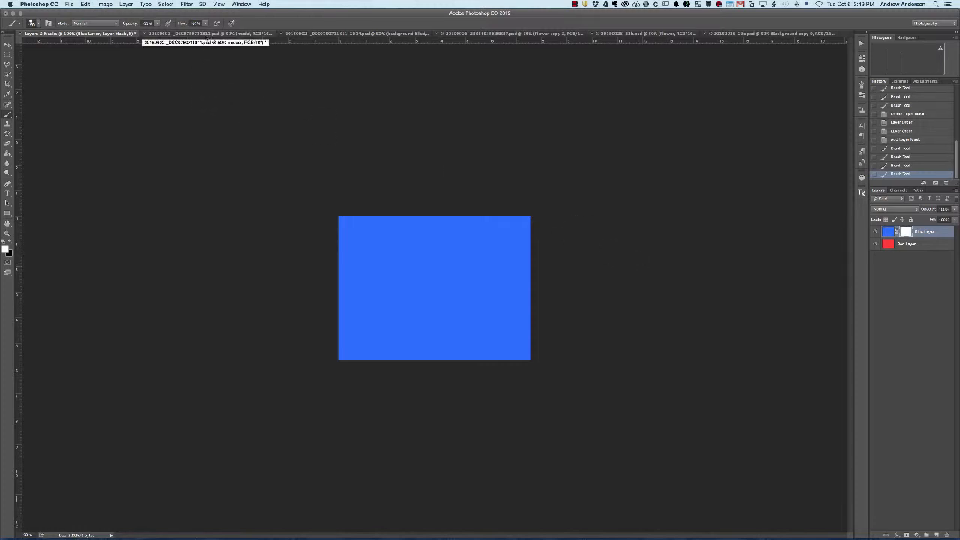
- Bring up the layered model portrait document and view the Background, model, background filled and effect copy layers one at a time
{"action": "left_click", "coordinate": [206, 34]}
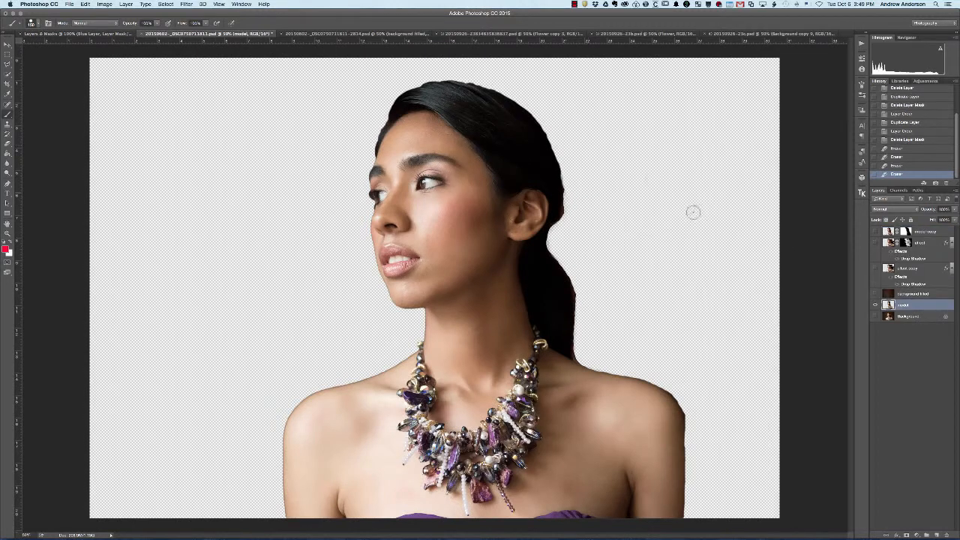
{"action": "left_click", "coordinate": [876, 316], "text": "alt"}
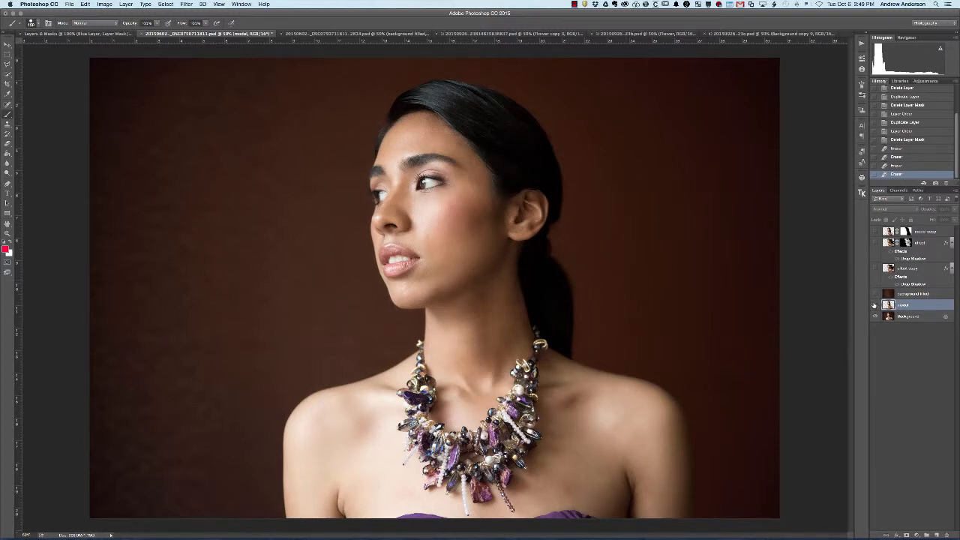
{"action": "left_click", "coordinate": [874, 306], "text": "alt"}
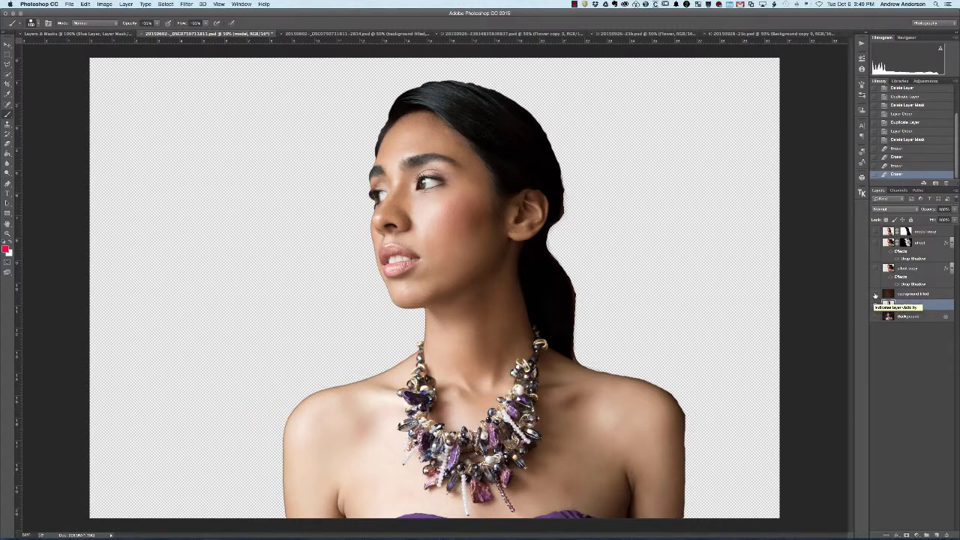
{"action": "left_click", "coordinate": [875, 294]}
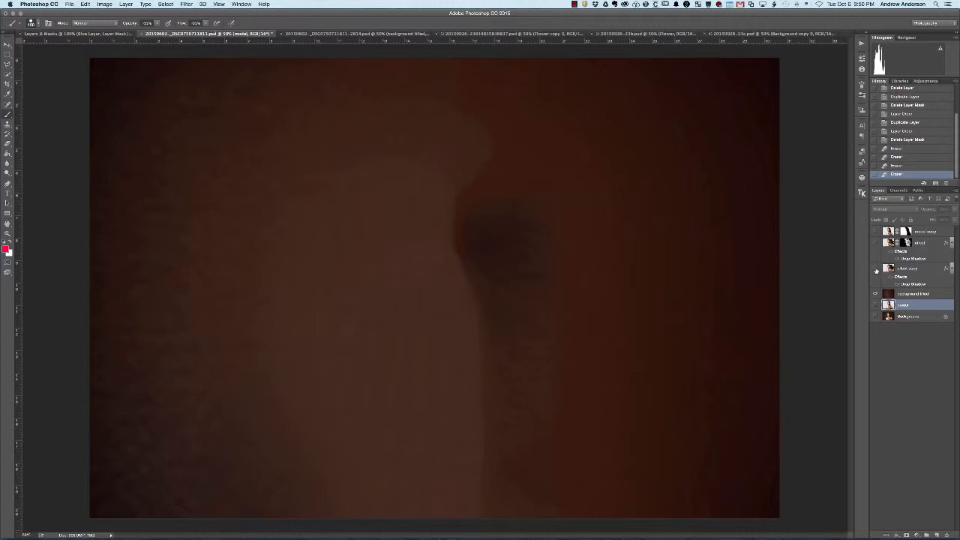
{"action": "left_click", "coordinate": [875, 270]}
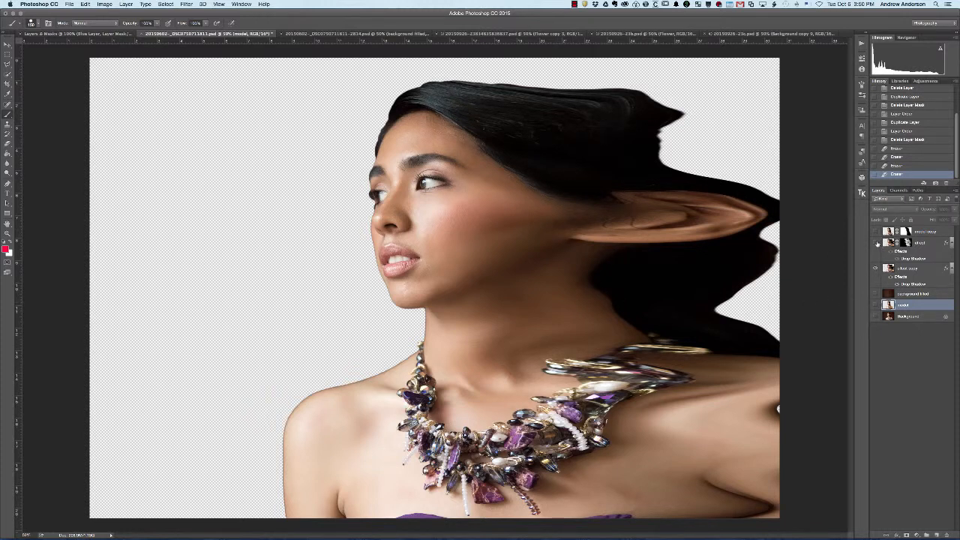
- View the background filled, effect and model copy layers together with the effect copy layer hidden
{"action": "left_click", "coordinate": [875, 294], "text": "alt"}
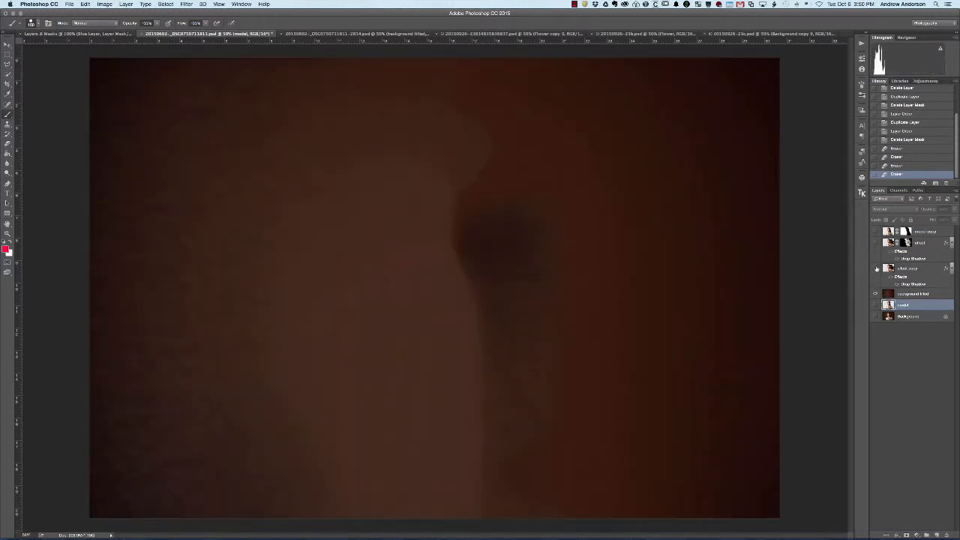
{"action": "left_click", "coordinate": [876, 268]}
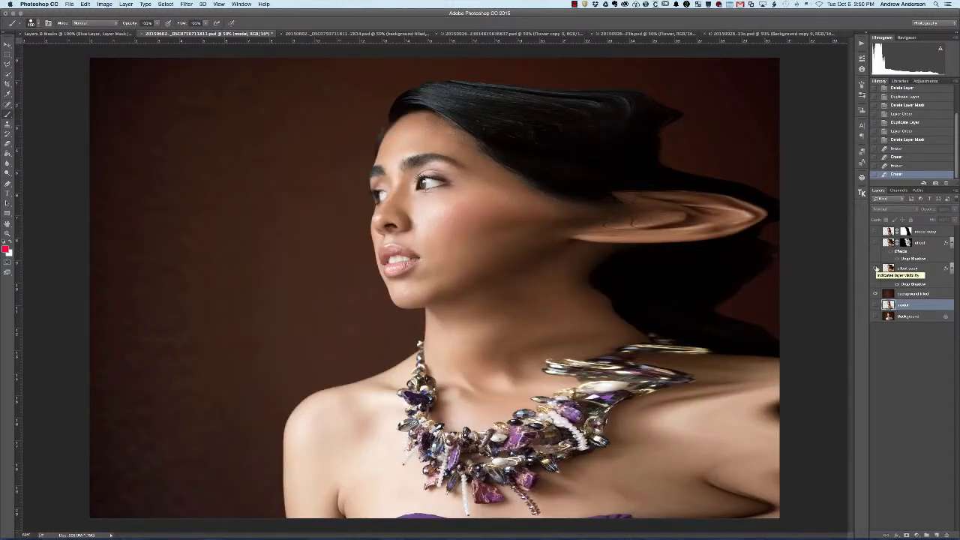
{"action": "left_click", "coordinate": [876, 269]}
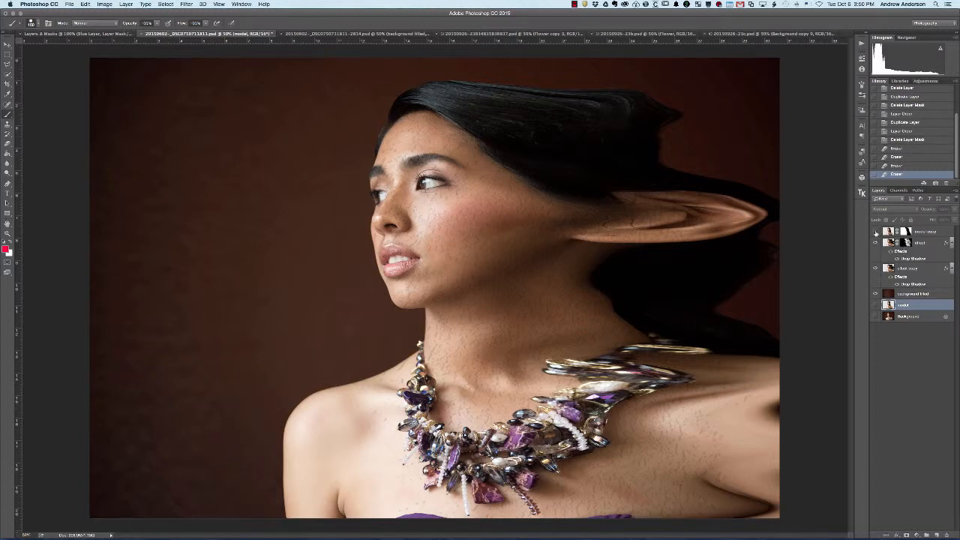
{"action": "left_click", "coordinate": [876, 233]}
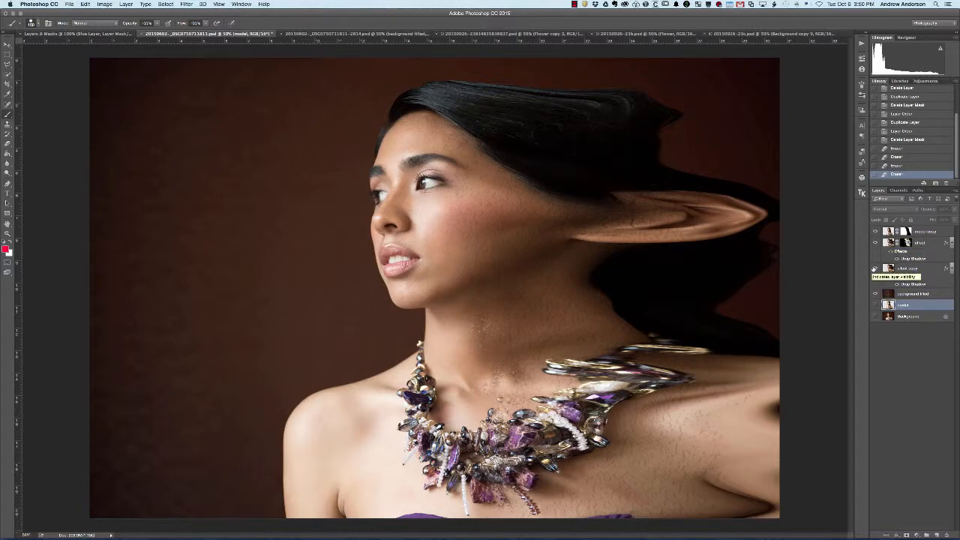
{"action": "left_click", "coordinate": [874, 268]}
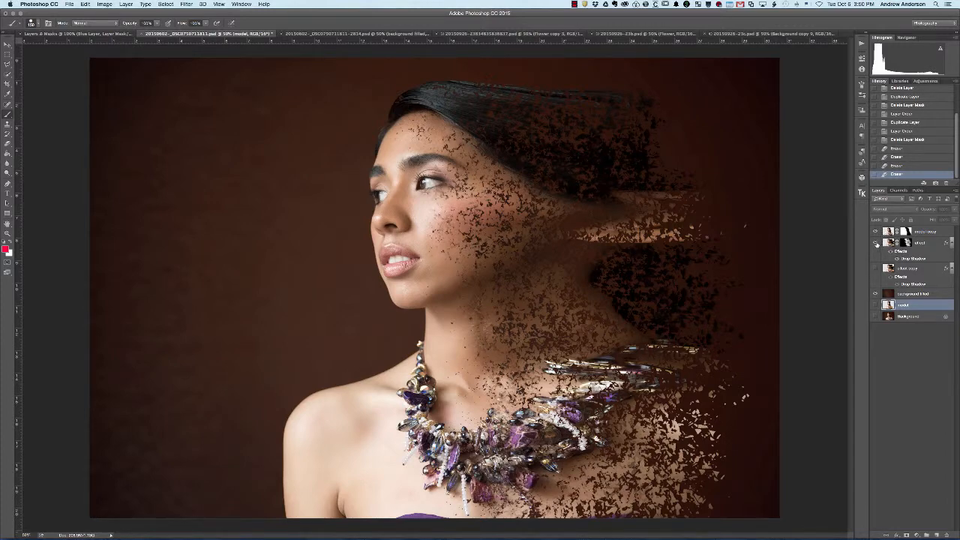
- Isolate the effect layer and inspect its layer mask on its own before returning to the layer's image
{"action": "left_click", "coordinate": [876, 245], "text": "alt"}
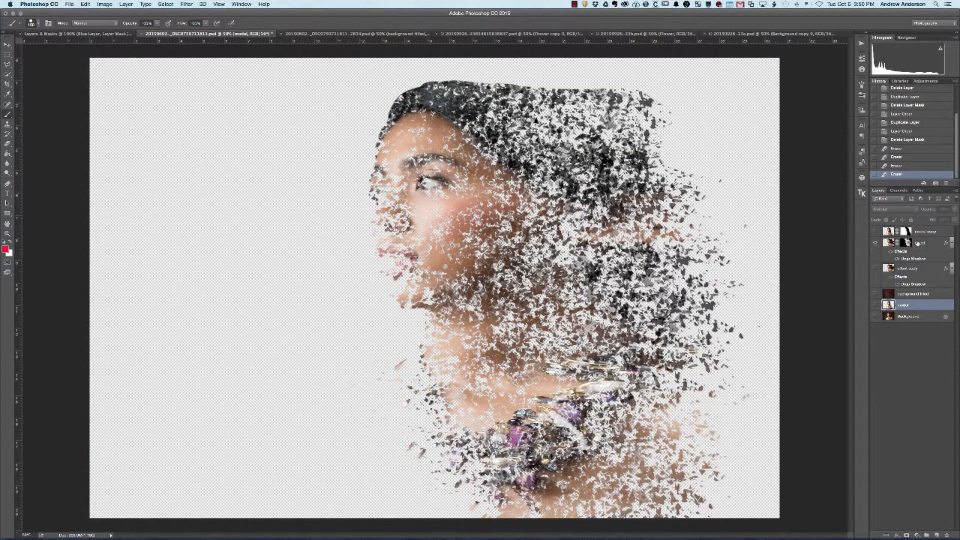
{"action": "left_click", "coordinate": [906, 244]}
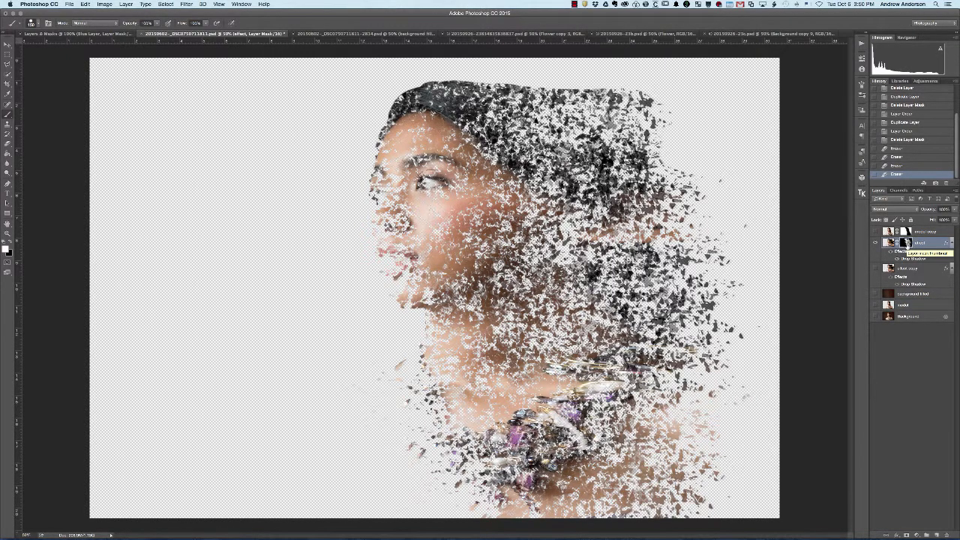
{"action": "left_click", "coordinate": [906, 244], "text": "alt"}
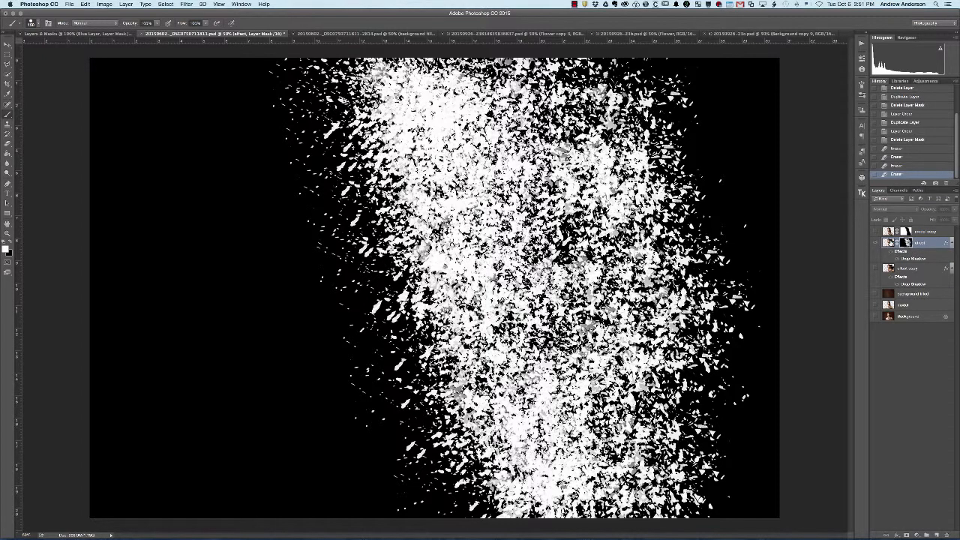
{"action": "left_click", "coordinate": [890, 242]}
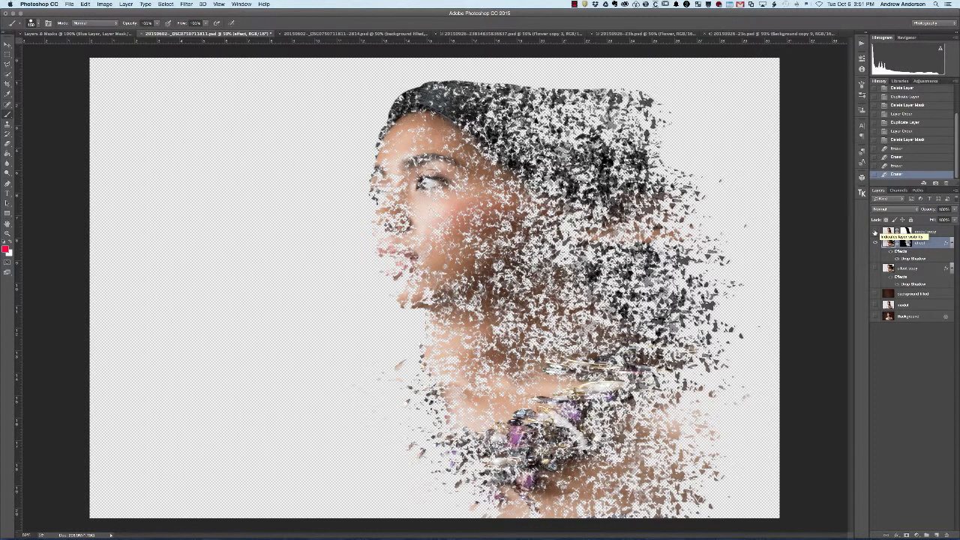
- View the model copy and effect layers alone, and rebuild the composite by showing background filled, effect and model copy
{"action": "left_click", "coordinate": [875, 232]}
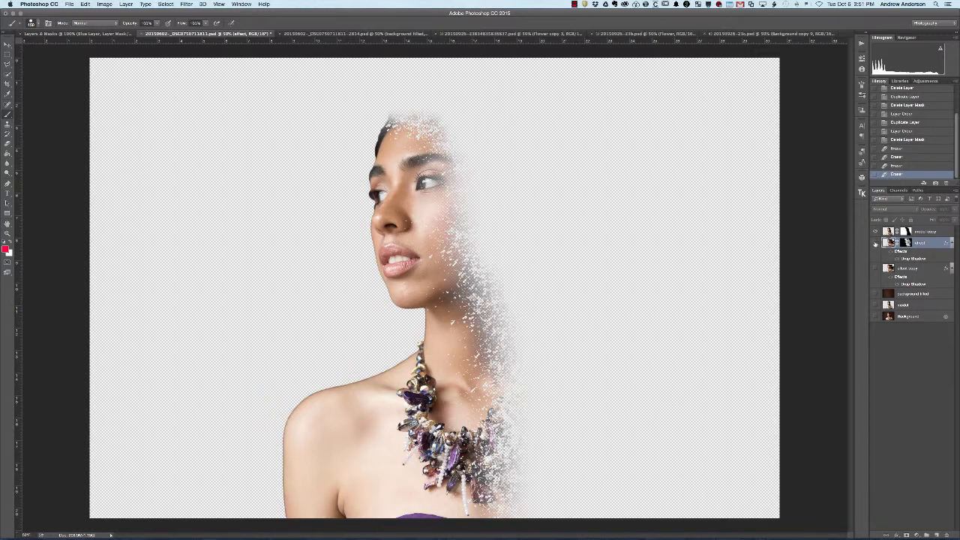
{"action": "left_click", "coordinate": [875, 244]}
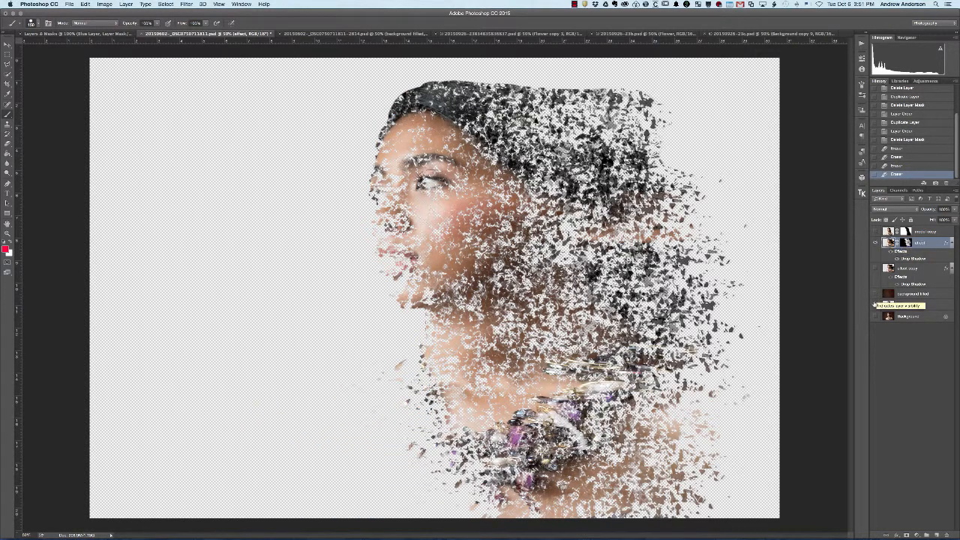
{"action": "left_click", "coordinate": [874, 294]}
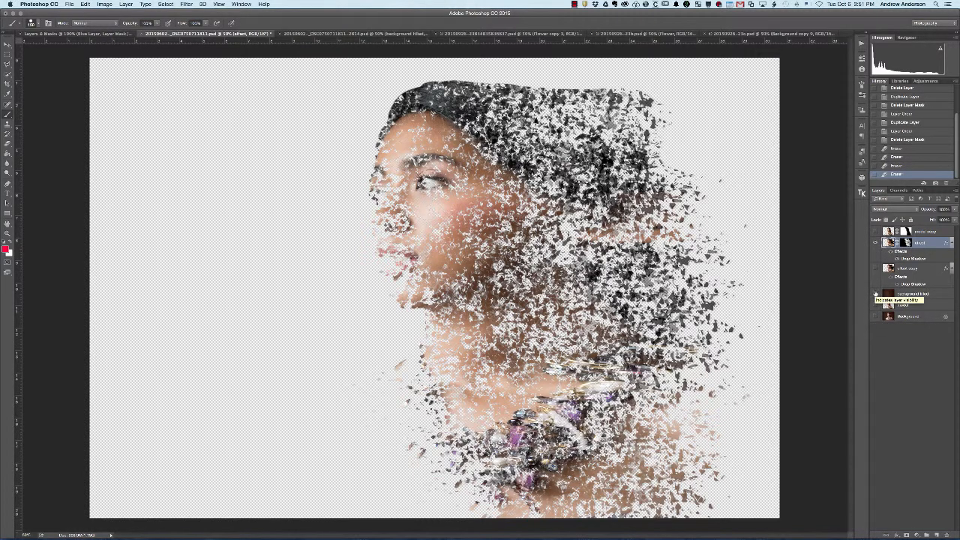
{"action": "left_click", "coordinate": [874, 294]}
{"action": "left_click", "coordinate": [875, 294], "text": "alt"}
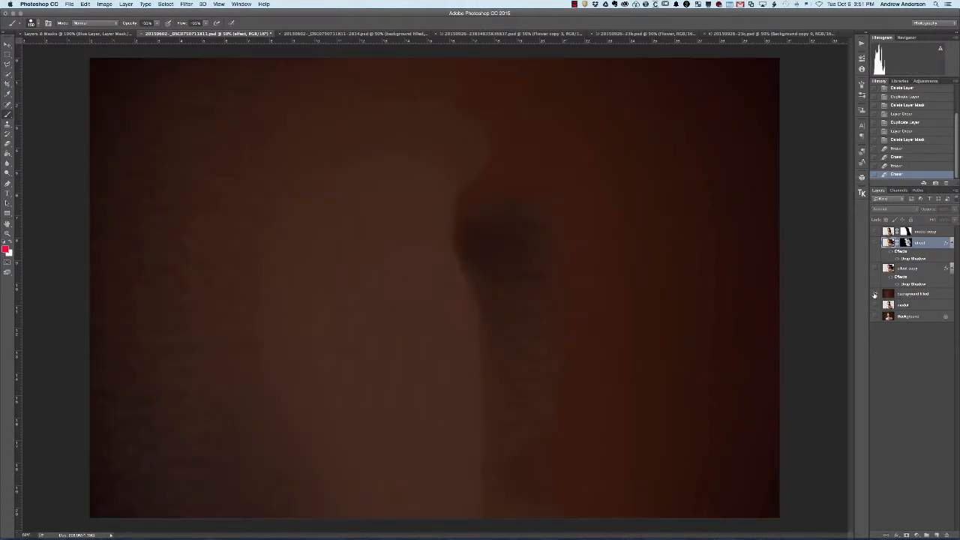
{"action": "left_click", "coordinate": [875, 243]}
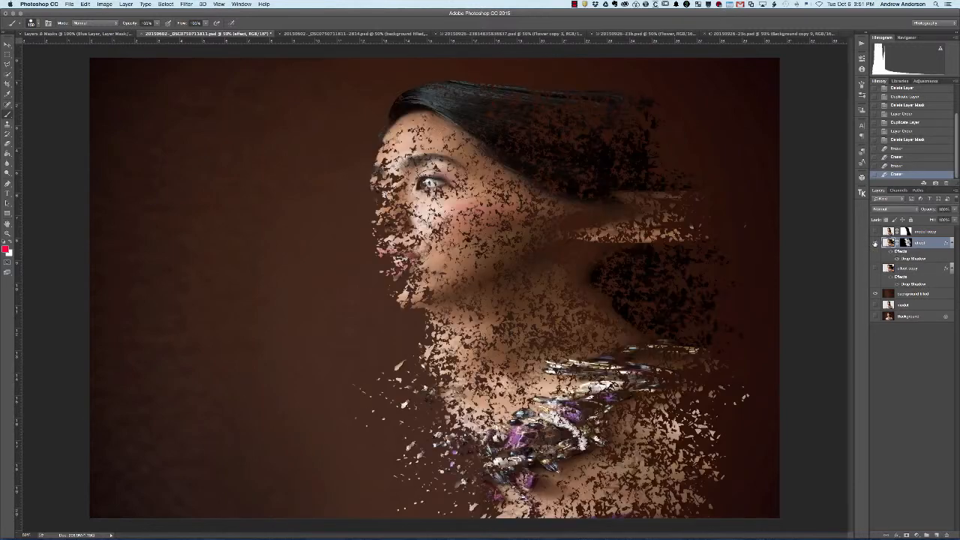
{"action": "left_click", "coordinate": [875, 232]}
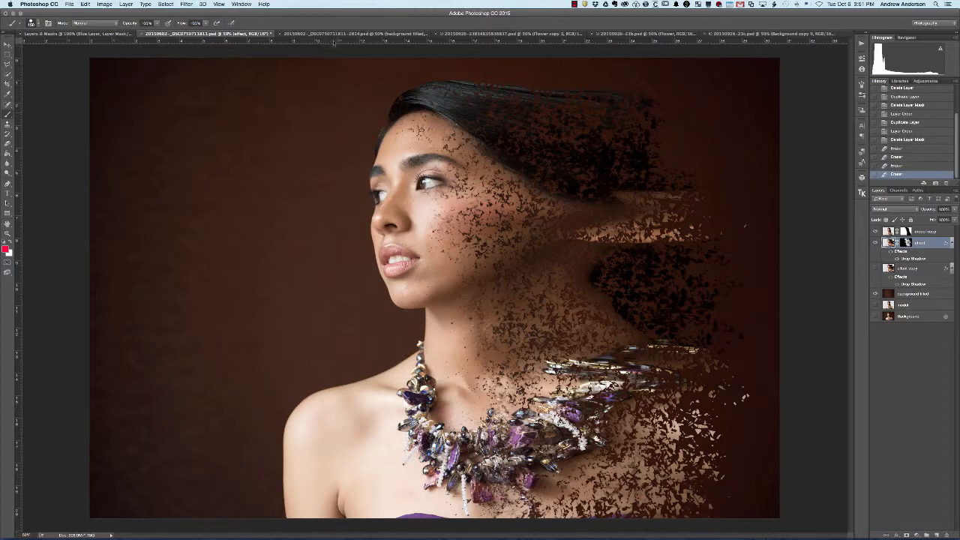
- Bring up the color-toned version of the portrait, revisit the dispersion example images in the browser, and return to Photoshop
{"action": "left_click", "coordinate": [336, 35]}
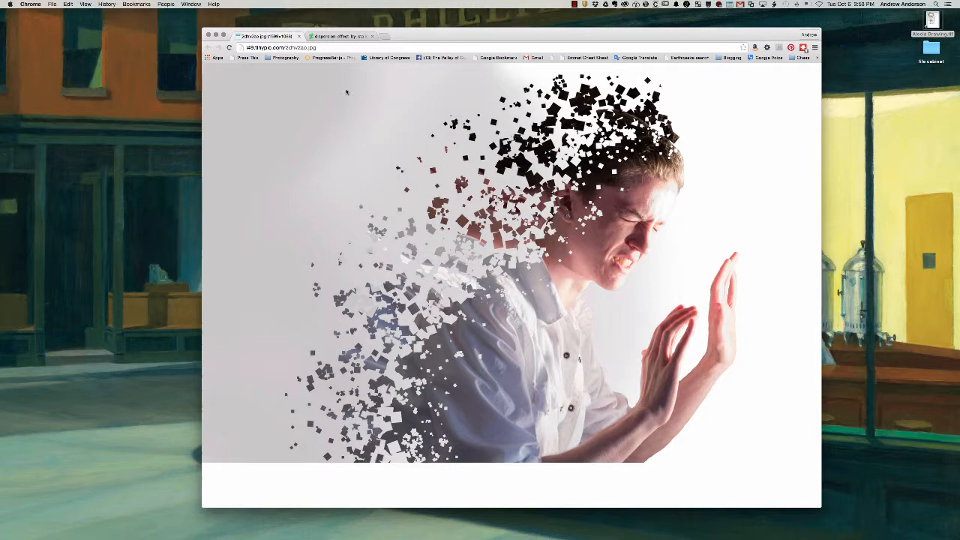
{"action": "left_click", "coordinate": [337, 36]}
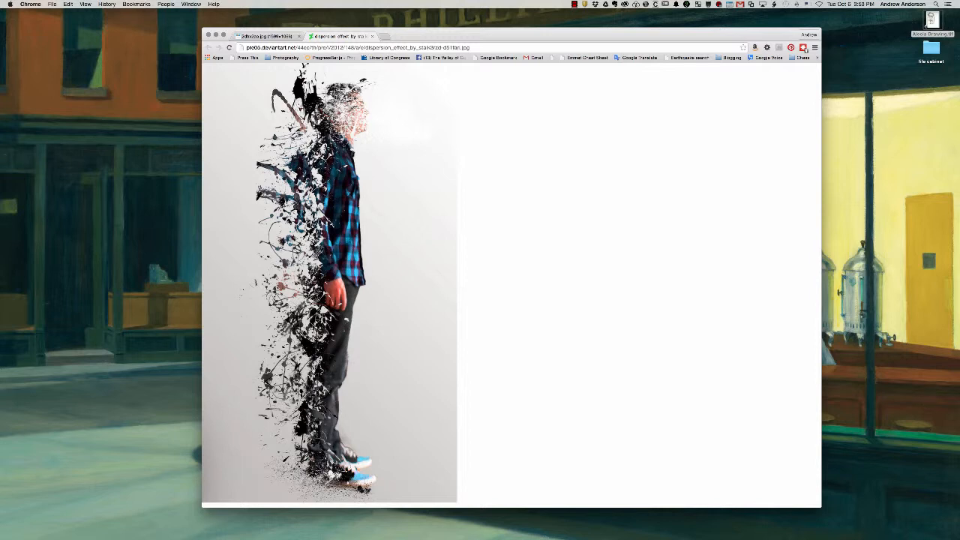
{"action": "key", "text": "ctrl+Right"}
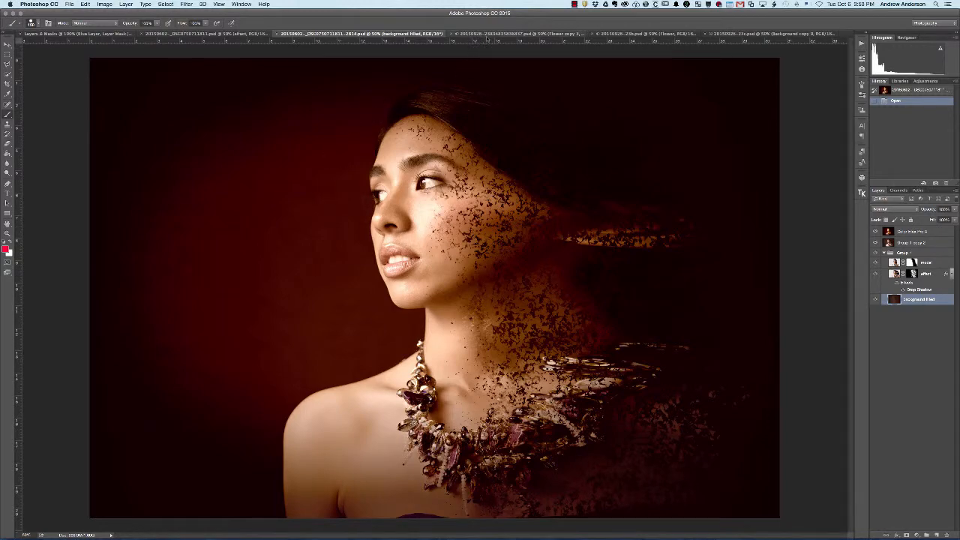
- Bring up the first sunflower document and view the Background copy and Flower layers together with the original Background hidden
{"action": "left_click", "coordinate": [487, 34]}
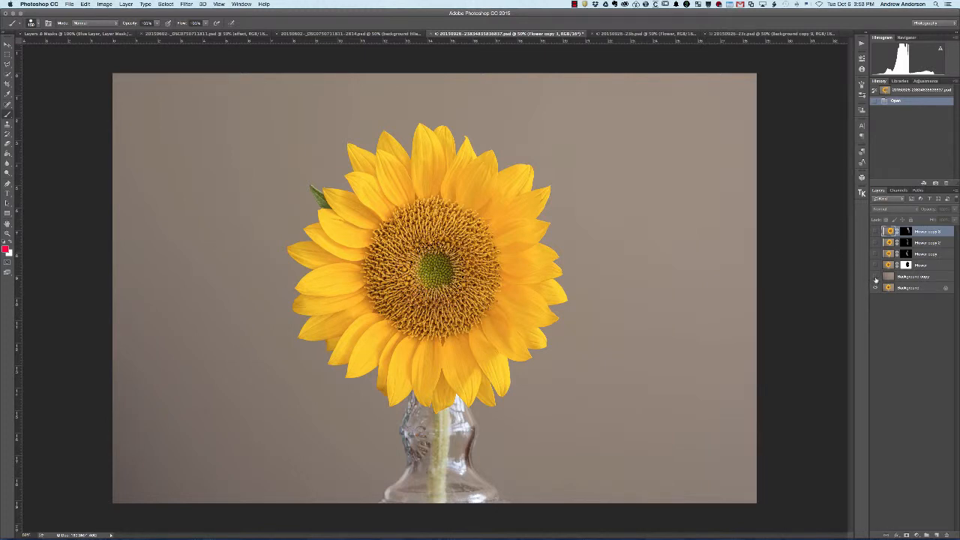
{"action": "left_click", "coordinate": [875, 277], "text": "alt"}
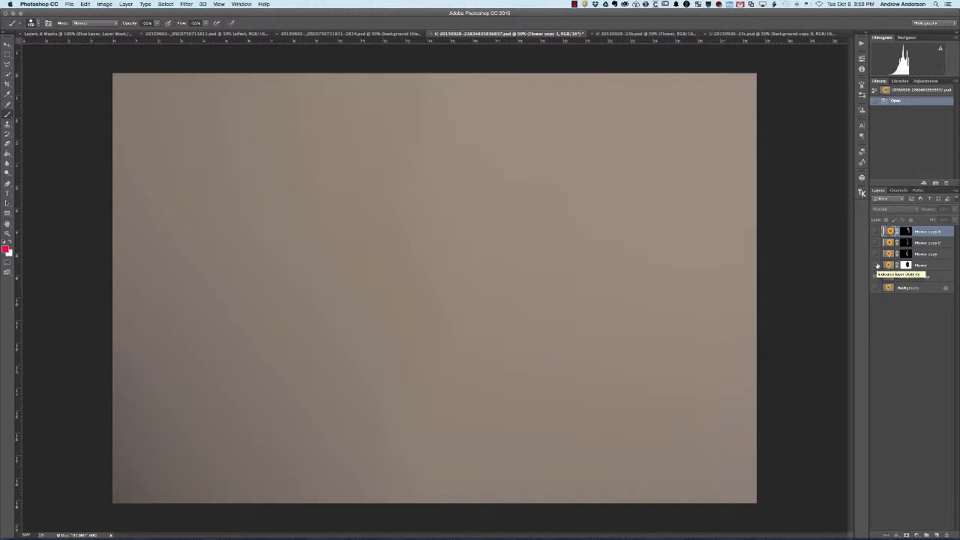
{"action": "left_click", "coordinate": [874, 265], "text": "alt"}
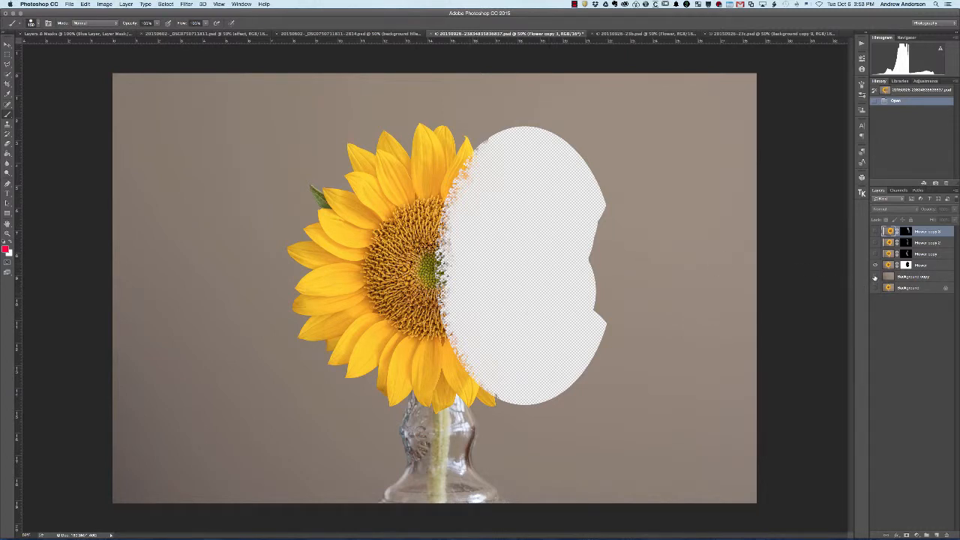
{"action": "left_click", "coordinate": [874, 277]}
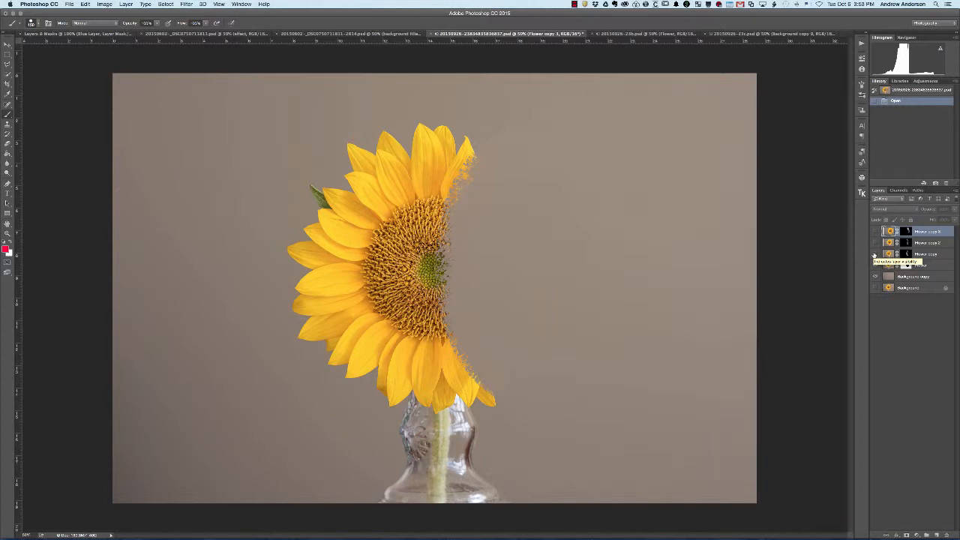
- Build up the sunflower's dispersion by showing the Flower copy, Flower copy 2 and Flower copy 3 layers in turn
{"action": "left_click", "coordinate": [873, 255]}
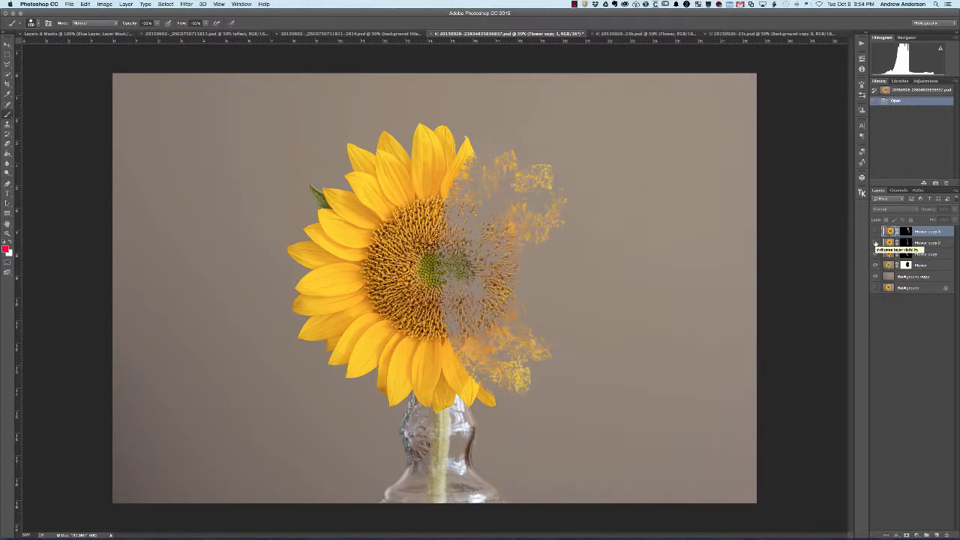
{"action": "left_click", "coordinate": [875, 243]}
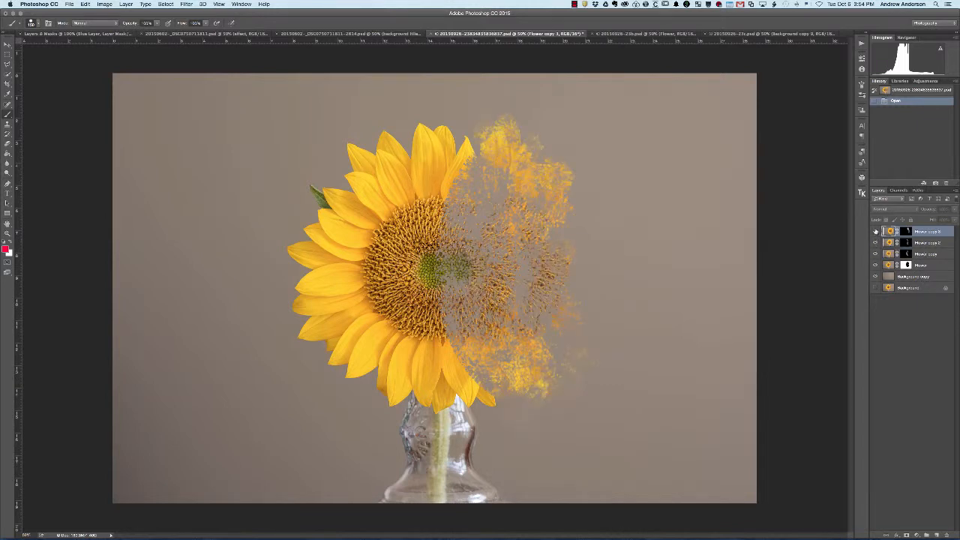
{"action": "left_click", "coordinate": [876, 231]}
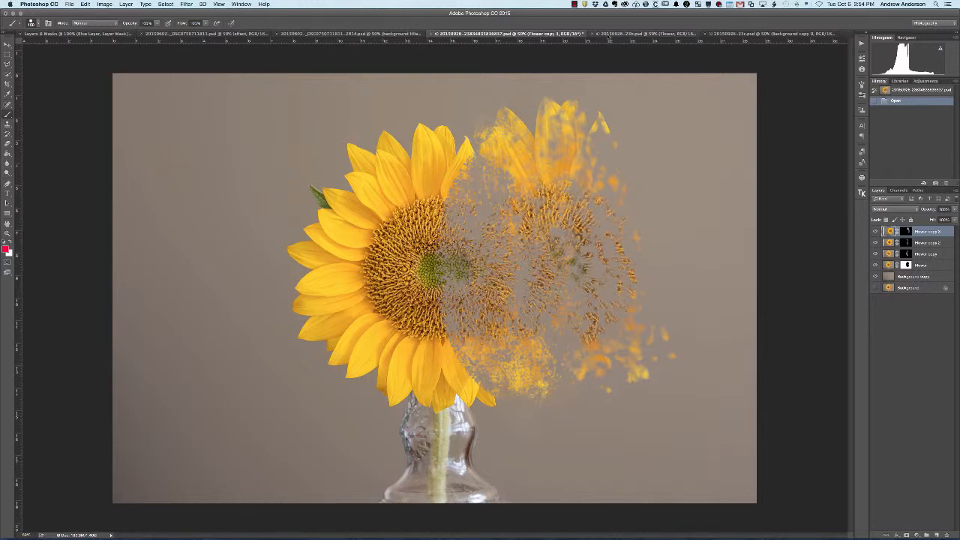
{"action": "left_click", "coordinate": [608, 38]}
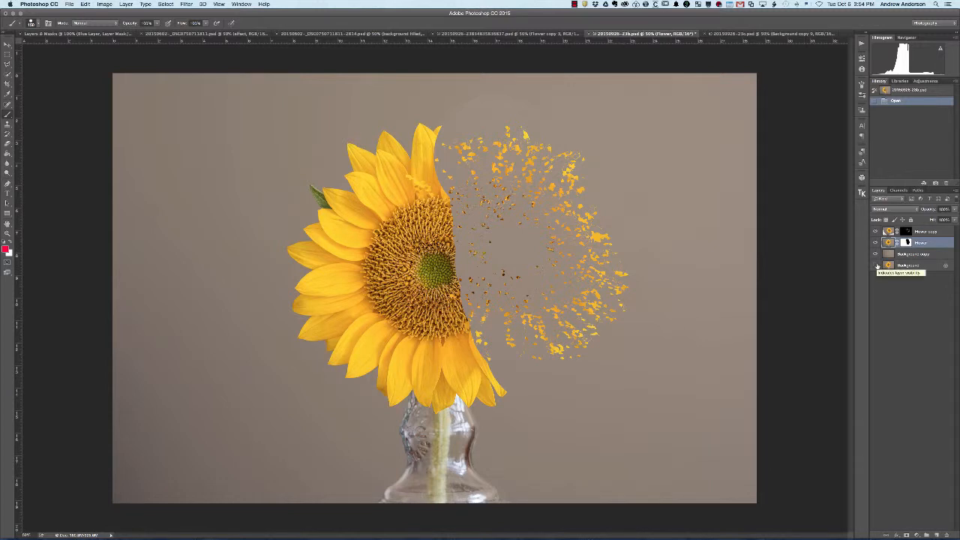
{"action": "left_click", "coordinate": [876, 265]}
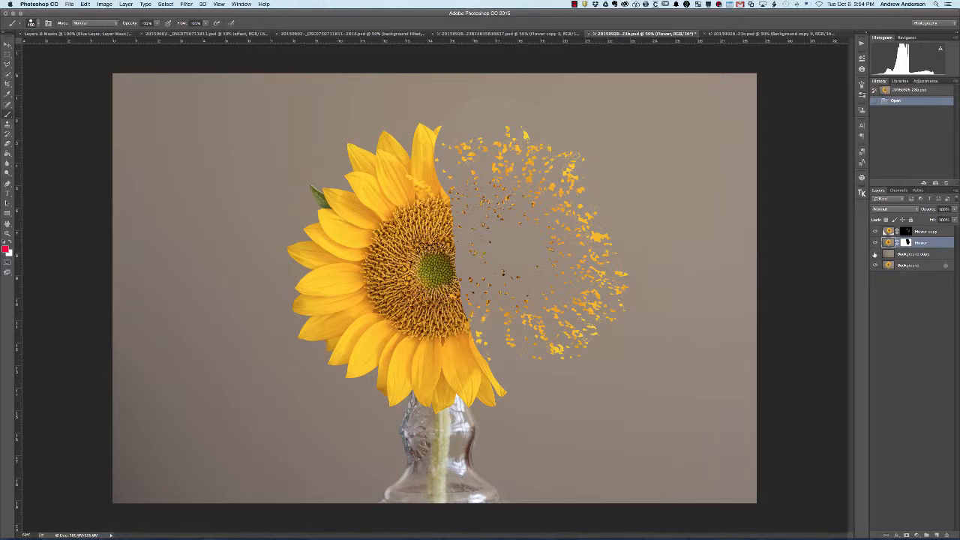
{"action": "left_click", "coordinate": [875, 254]}
{"action": "left_click", "coordinate": [875, 243]}
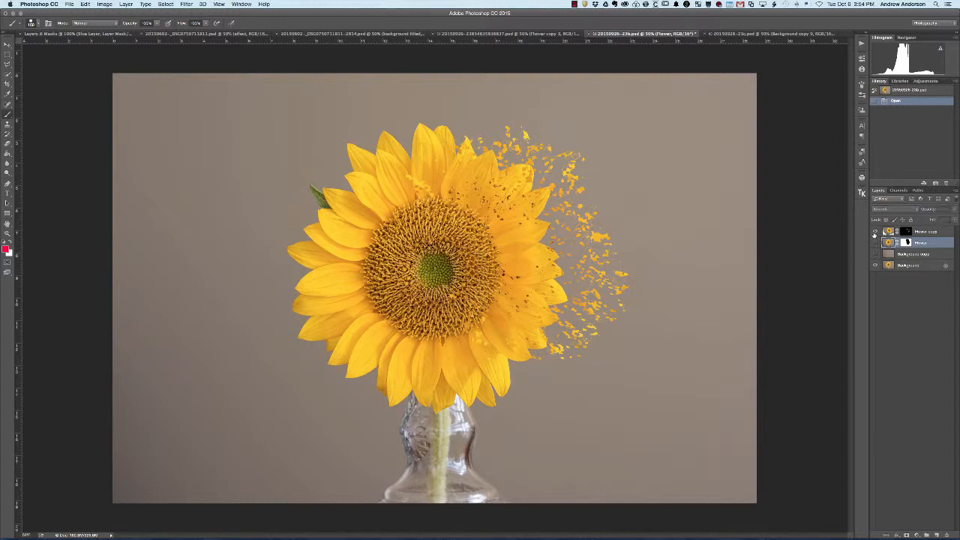
{"action": "left_click", "coordinate": [874, 232]}
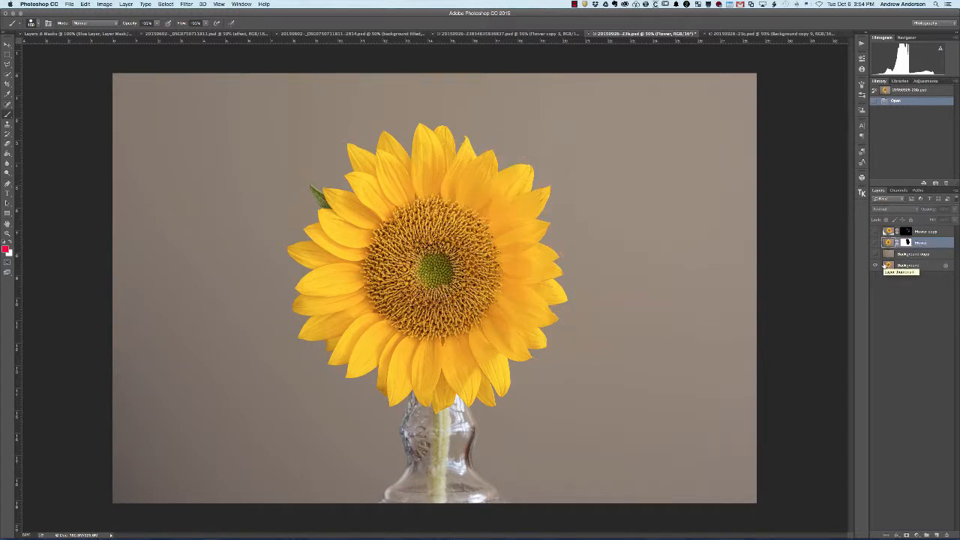
- View the Background copy and masked Flower layers together, and return to showing only the original Background layer
{"action": "left_click", "coordinate": [874, 255]}
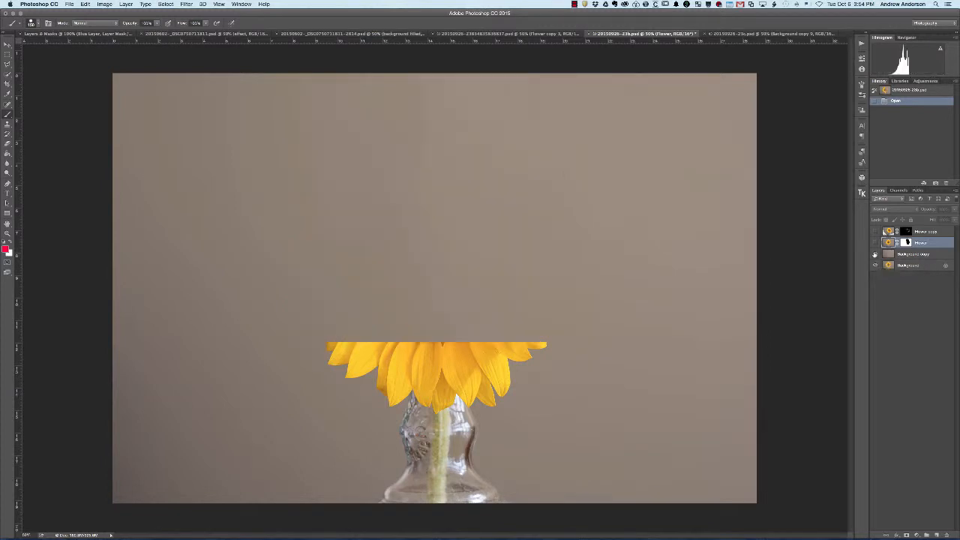
{"action": "left_click", "coordinate": [875, 243]}
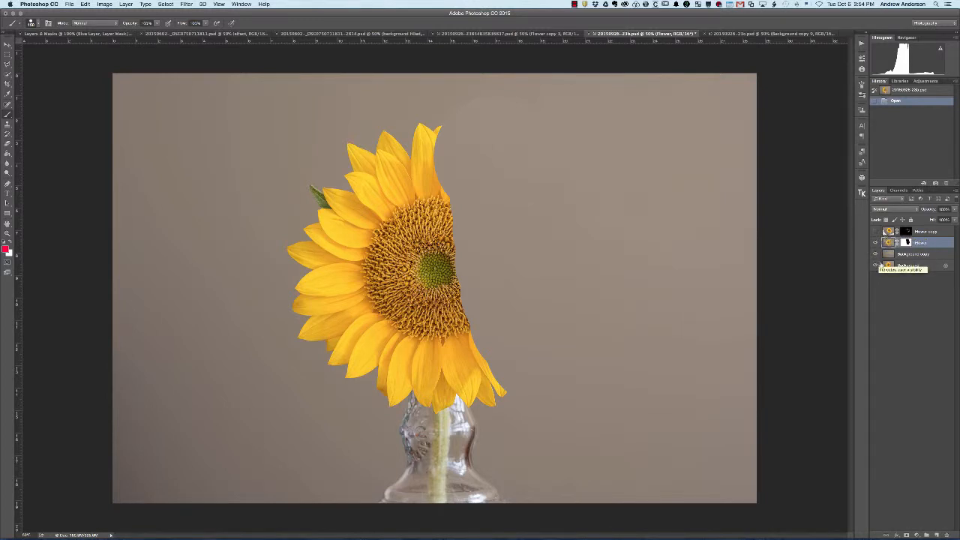
{"action": "left_click", "coordinate": [890, 266]}
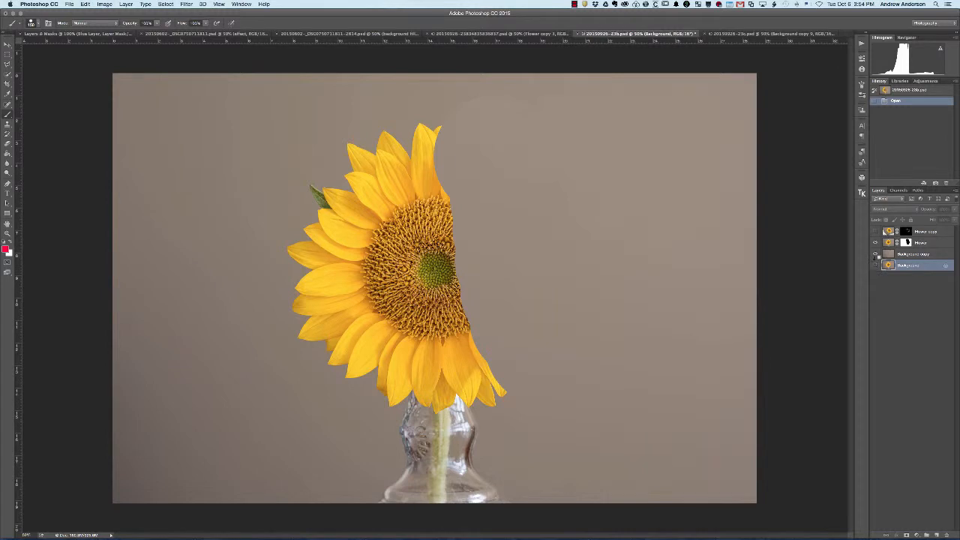
{"action": "left_click", "coordinate": [875, 255]}
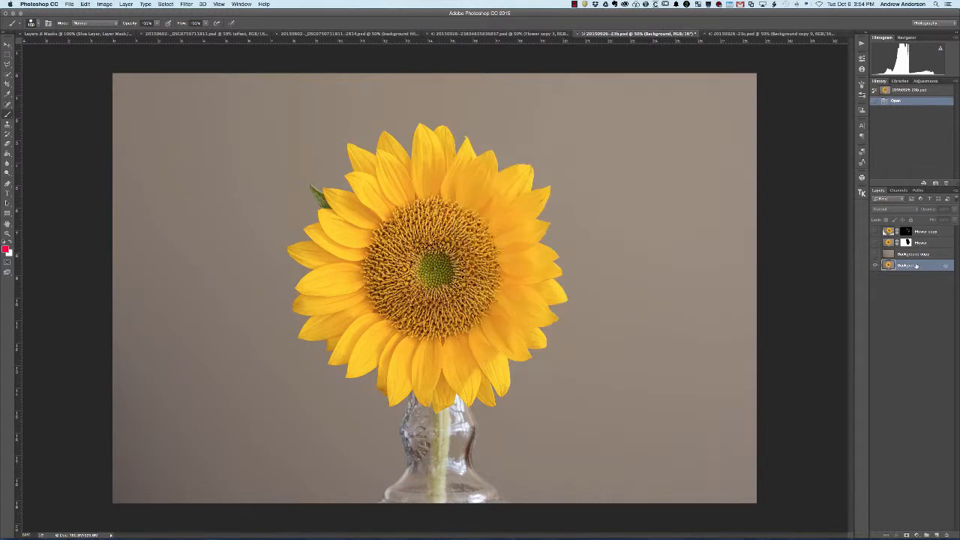
- Duplicate the Background layer and apply the Crystallize filter to the duplicate with a slightly increased cell size
{"action": "left_click_drag", "start_coordinate": [915, 267], "coordinate": [937, 532]}
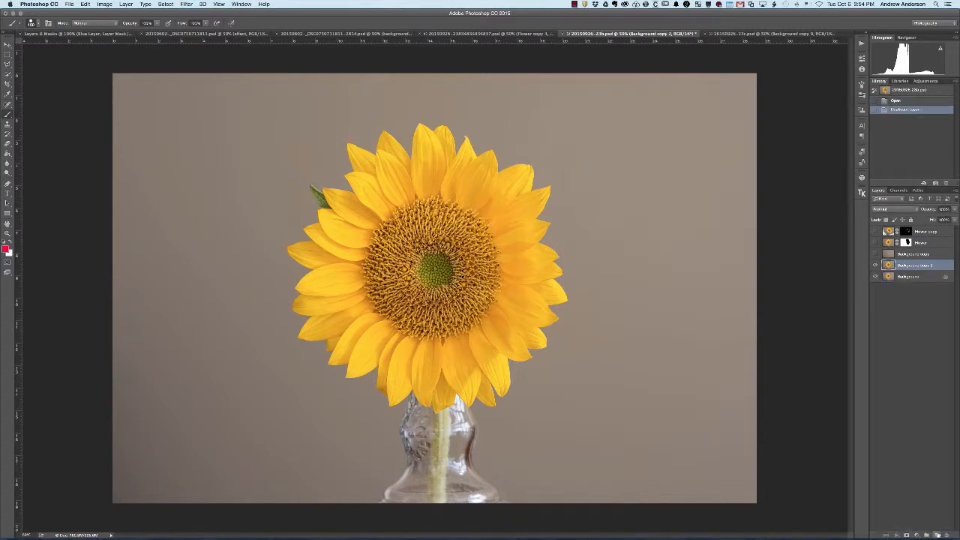
{"action": "left_click", "coordinate": [187, 5]}
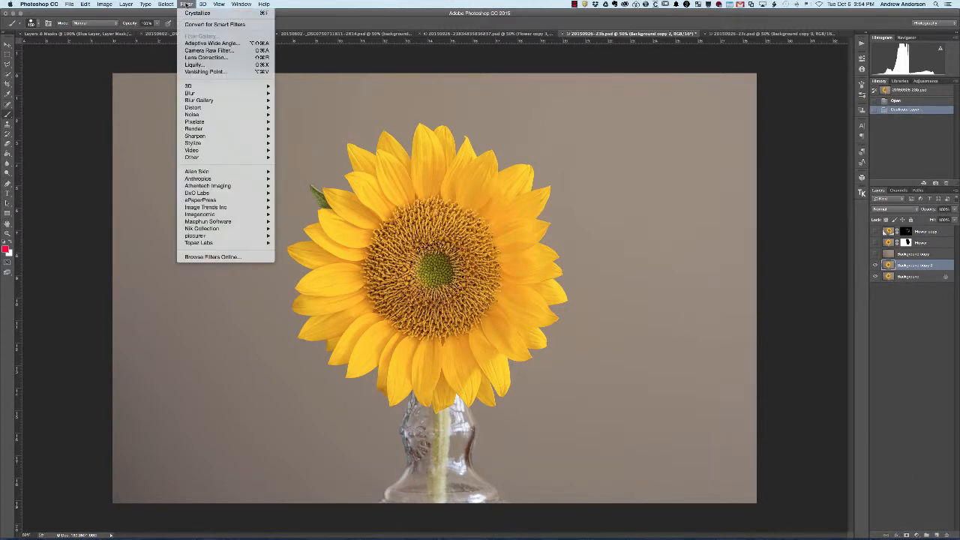
{"action": "mouse_move", "coordinate": [225, 122]}
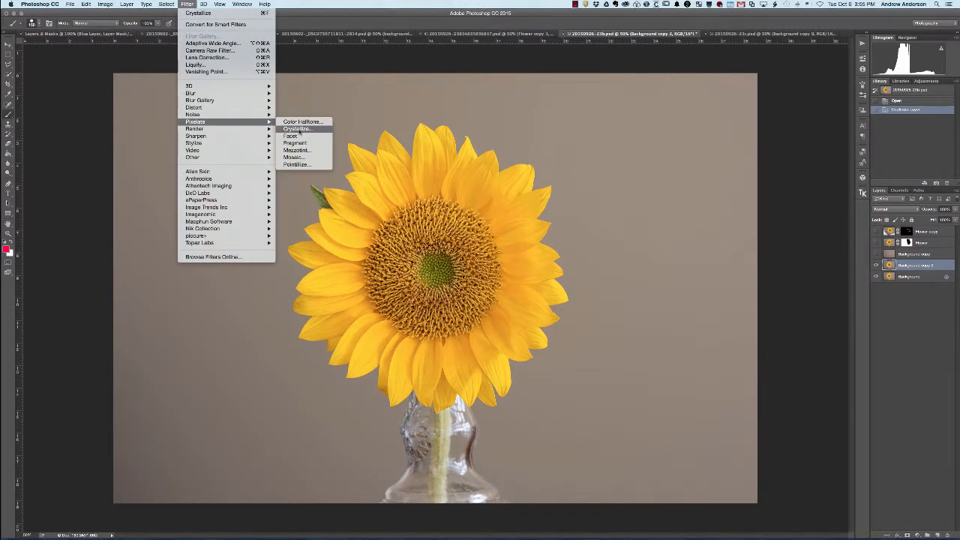
{"action": "left_click", "coordinate": [297, 129]}
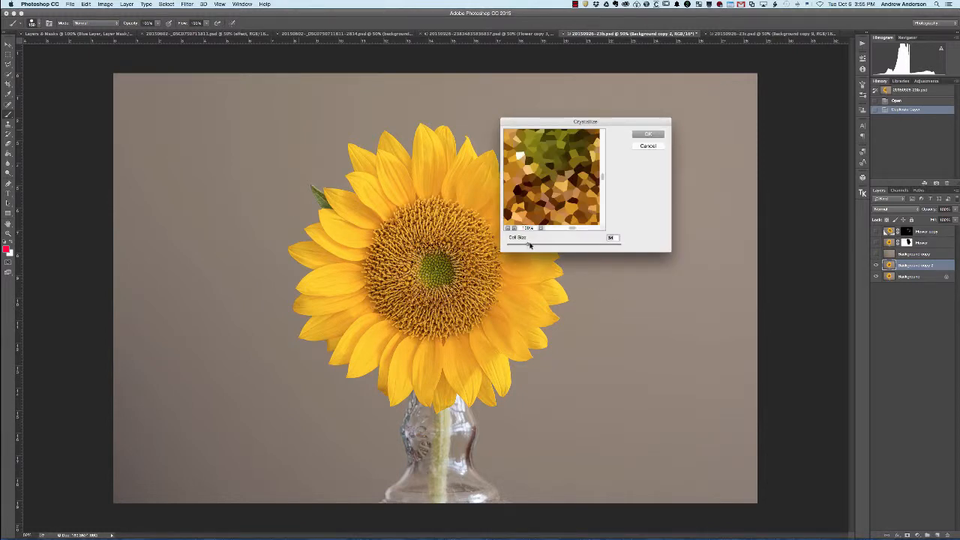
{"action": "left_click_drag", "start_coordinate": [528, 246], "coordinate": [533, 246]}
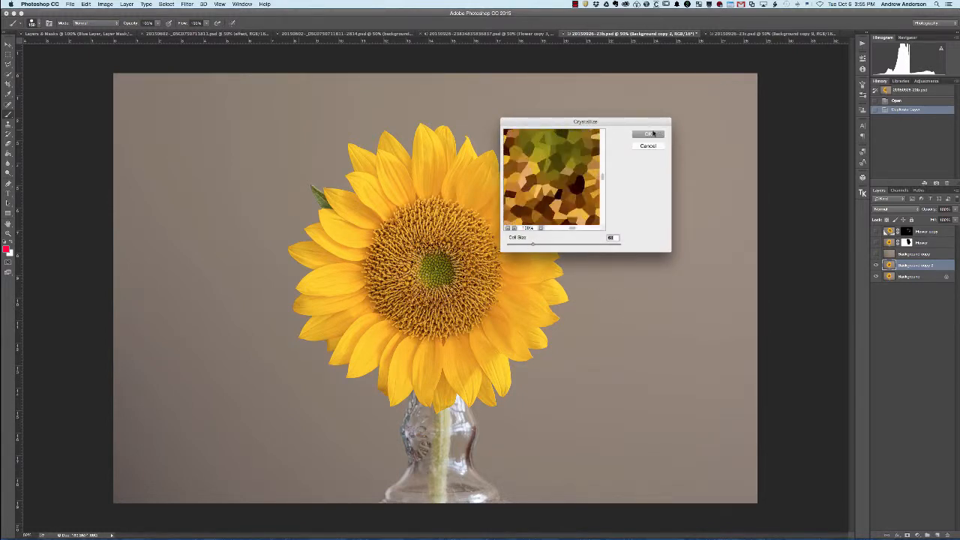
{"action": "left_click", "coordinate": [650, 133]}
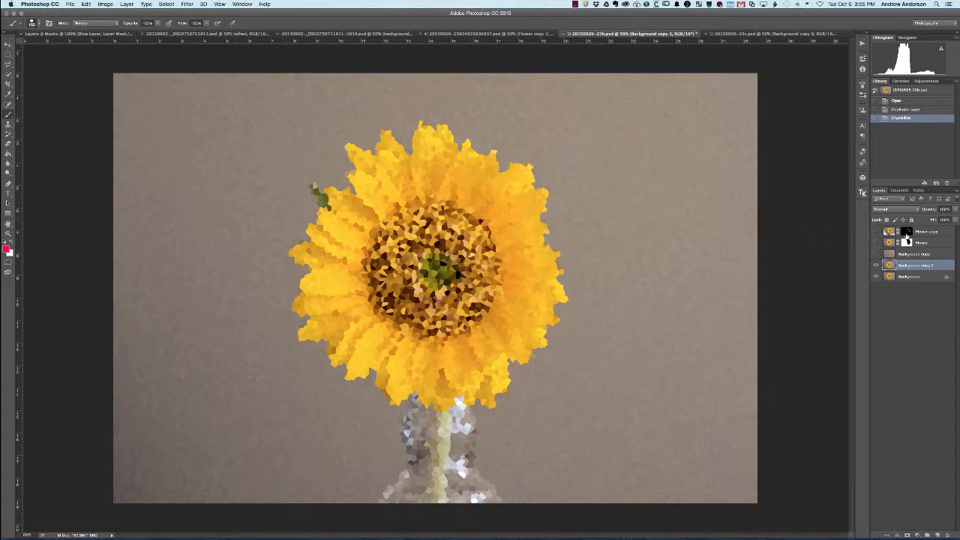
- Inspect the Flower copy layer's mask as a selection and on its own, and show the layer's image again
{"action": "left_click", "coordinate": [908, 233]}
{"action": "left_click", "coordinate": [908, 234], "text": "super"}
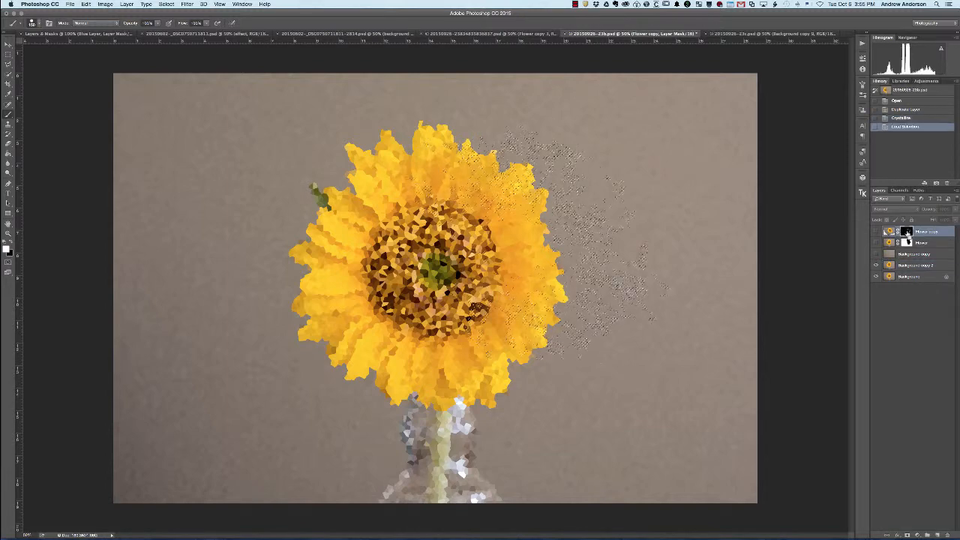
{"action": "left_click", "coordinate": [907, 233], "text": "alt"}
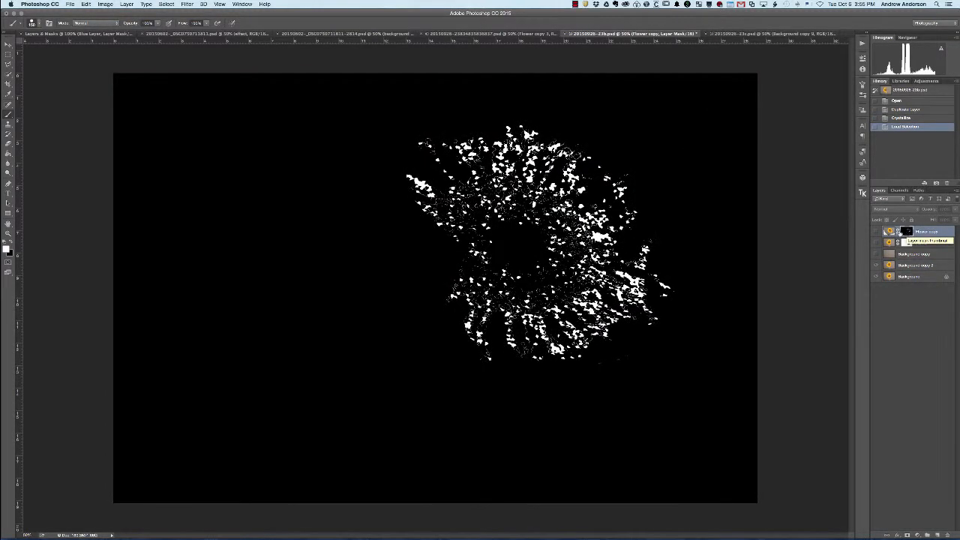
{"action": "left_click", "coordinate": [888, 232]}
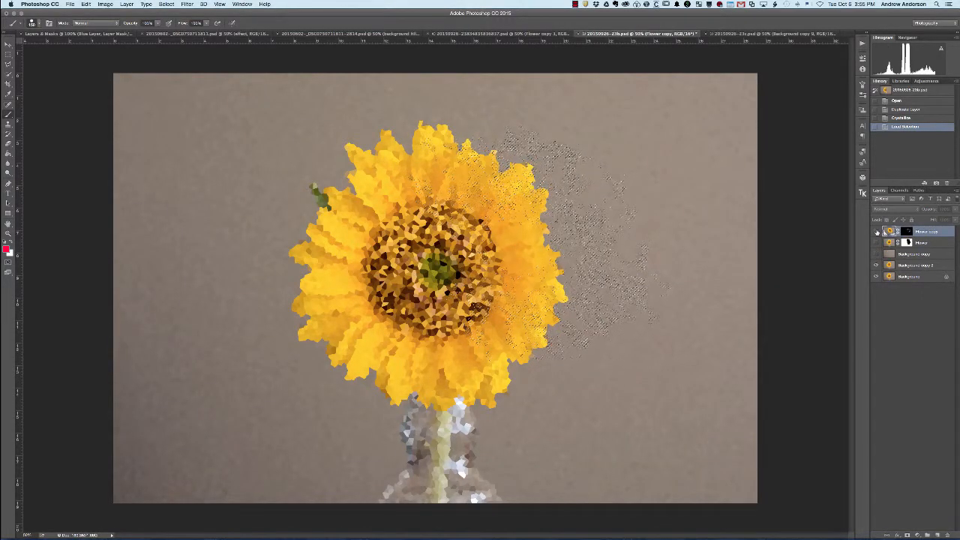
{"action": "left_click", "coordinate": [876, 231]}
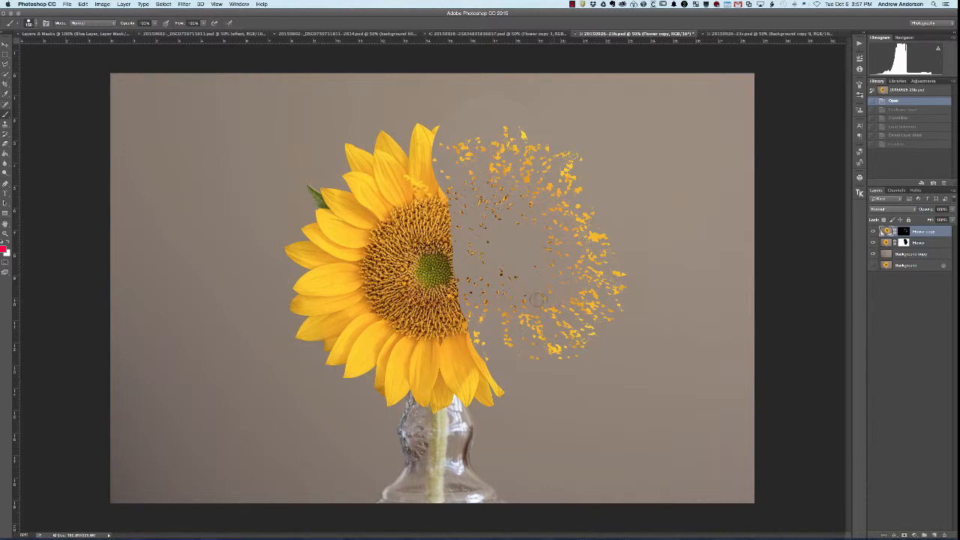
{"action": "left_click", "coordinate": [765, 34]}
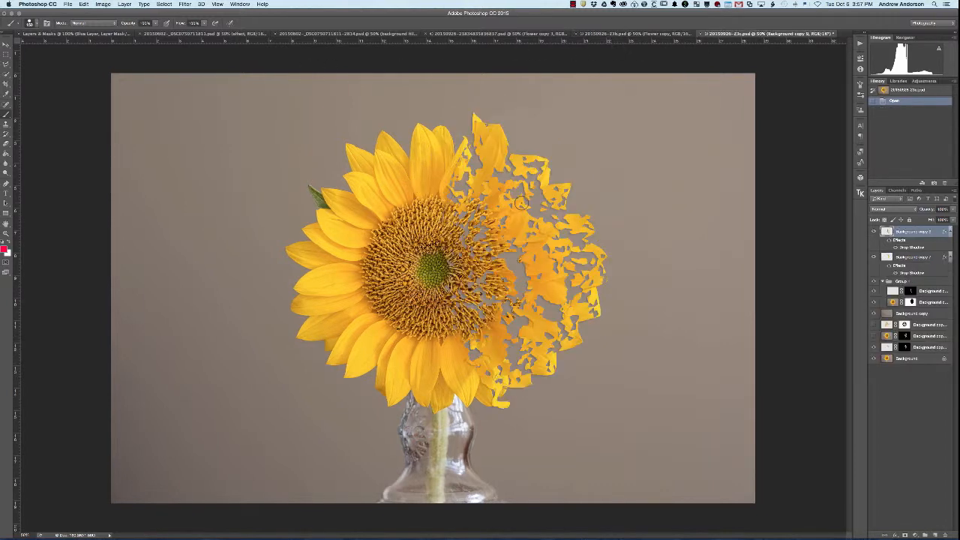